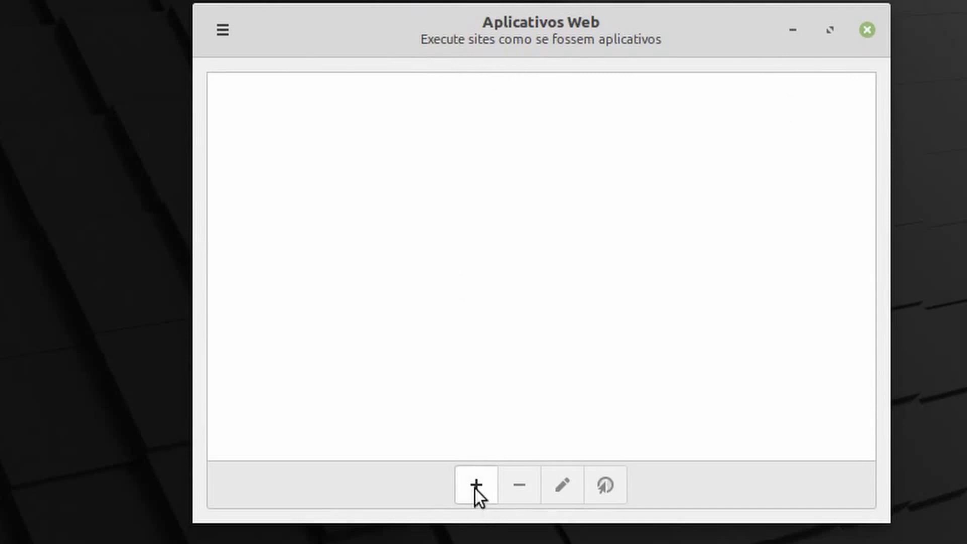
Step: Start adding a new web app and name it Zer01TI
{"action": "left_click", "coordinate": [476, 487]}
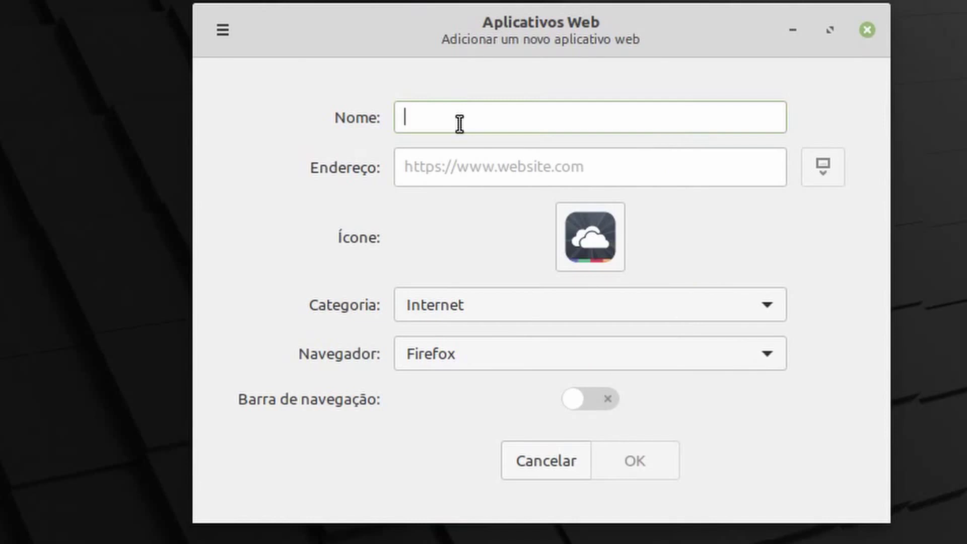
{"action": "type", "text": "Zer01TI"}
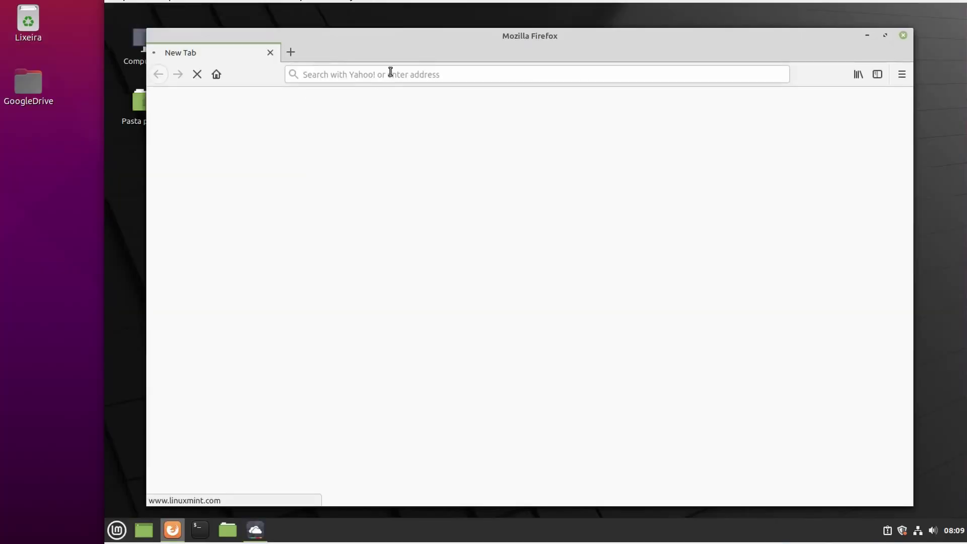
{"action": "left_click", "coordinate": [390, 74]}
{"action": "type", "text": "www.linuxmint.com/start/ulyssa/"}
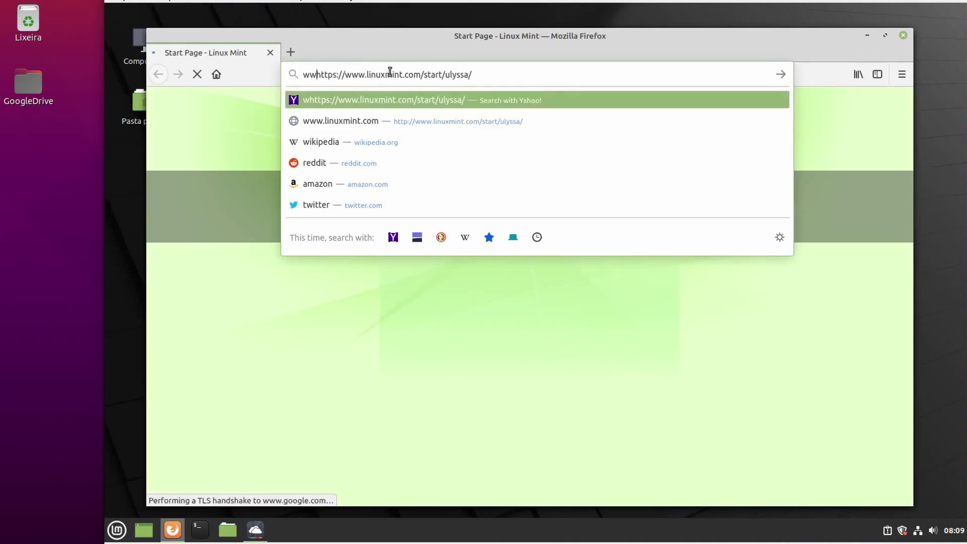
{"action": "double_click", "coordinate": [396, 74]}
{"action": "triple_click", "coordinate": [396, 75]}
{"action": "type", "text": "www"}
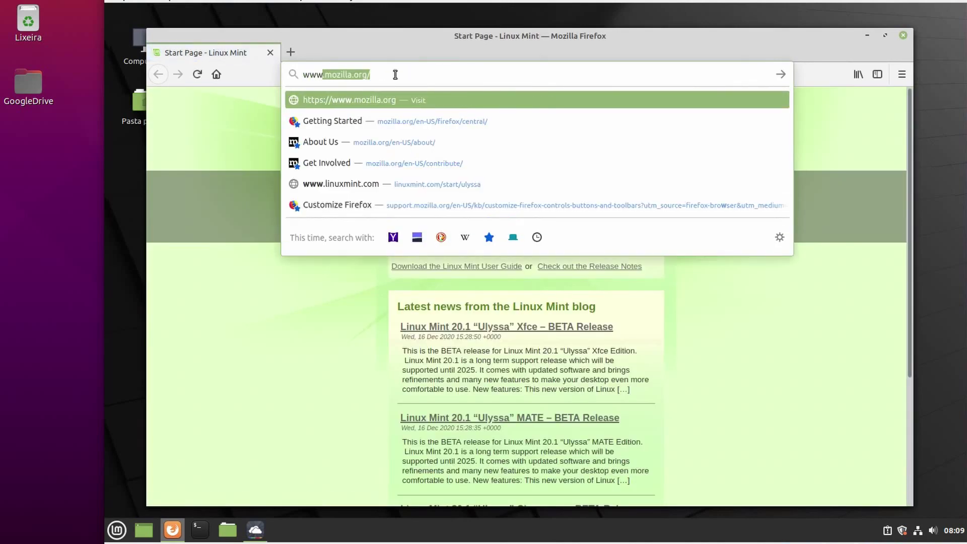
{"action": "type", "text": ".you"}
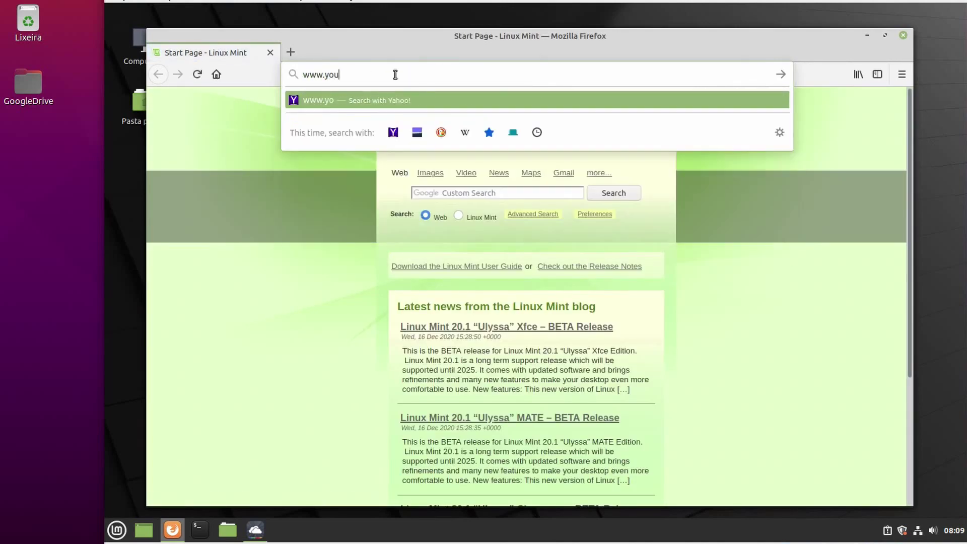
{"action": "type", "text": "tube.com.br"}
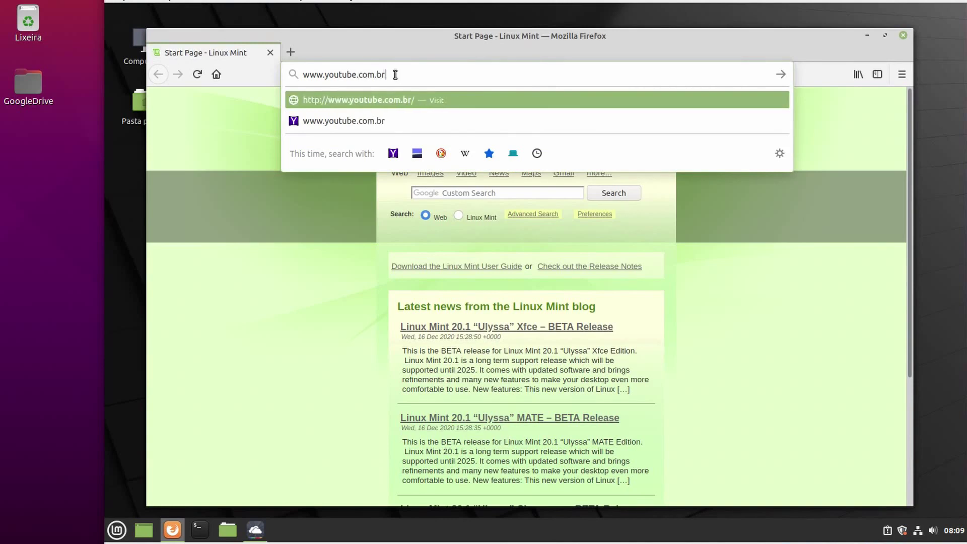
{"action": "key", "text": "Return"}
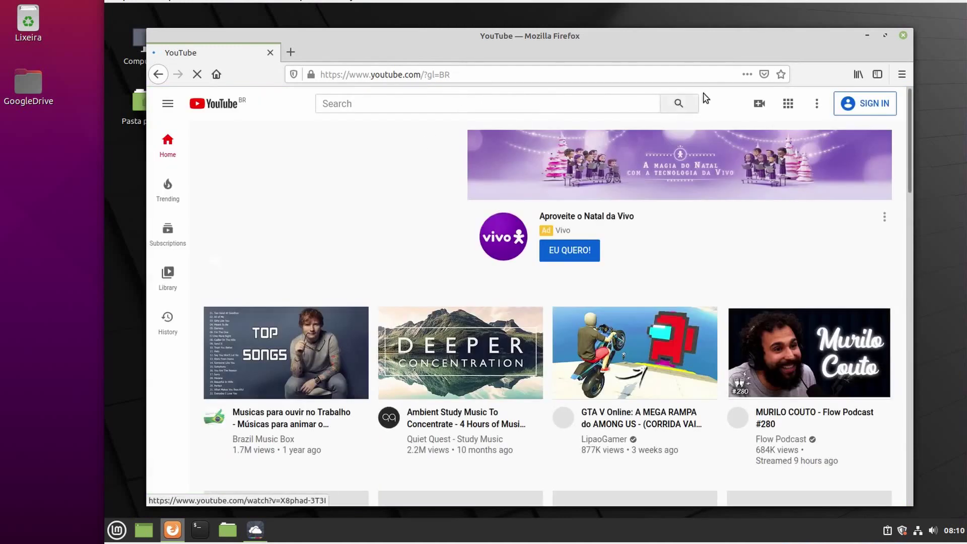
Step: Search YouTube for zer01ti and open the matching channel's page
{"action": "left_click", "coordinate": [415, 101]}
{"action": "type", "text": "ze"}
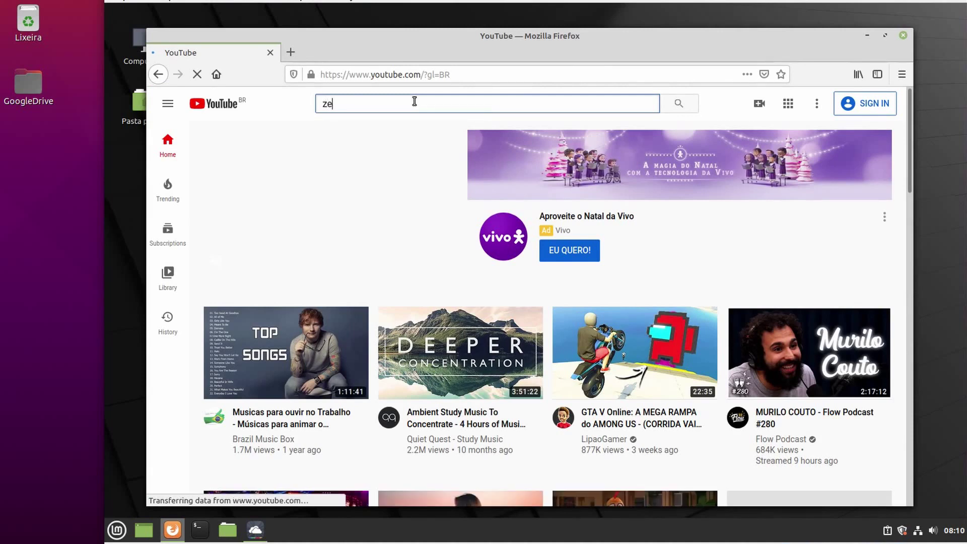
{"action": "type", "text": "r01ti"}
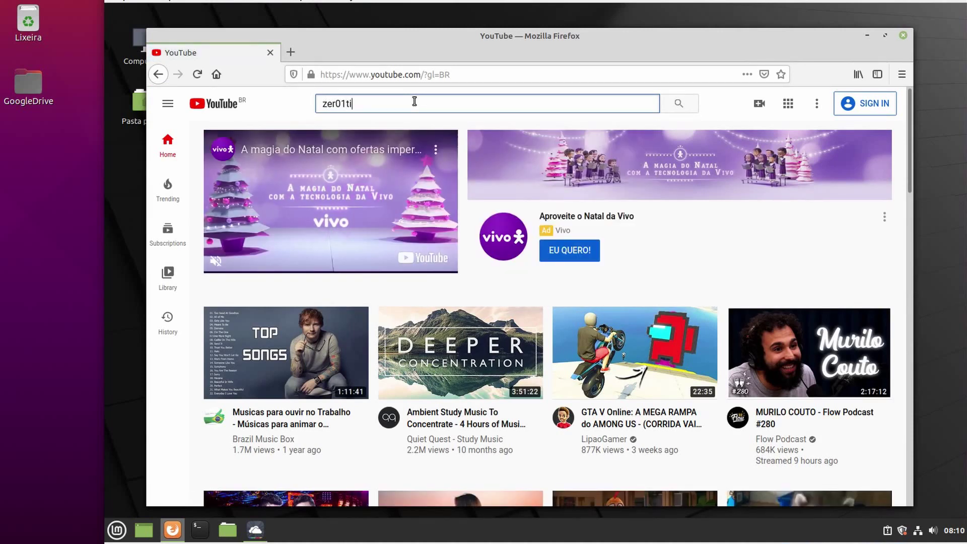
{"action": "key", "text": "Return"}
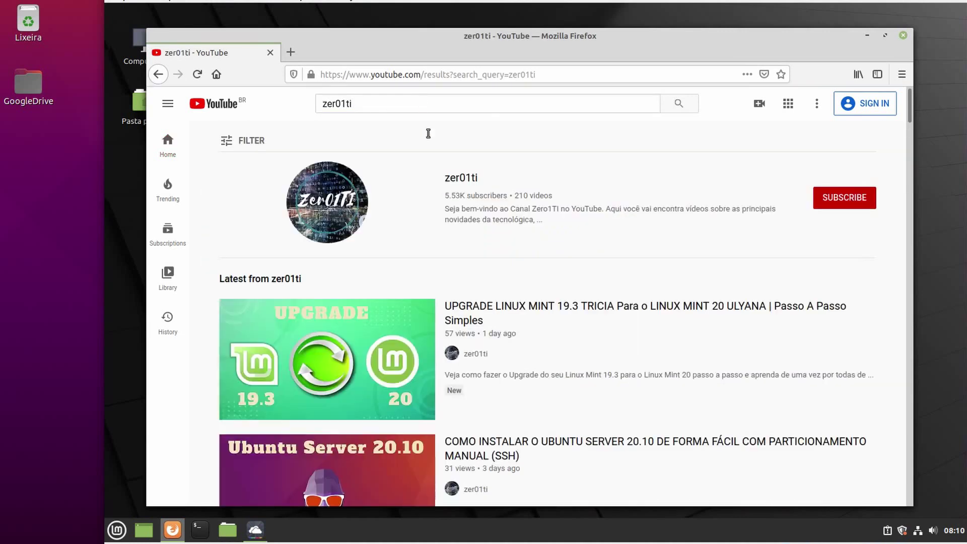
{"action": "left_click", "coordinate": [464, 178]}
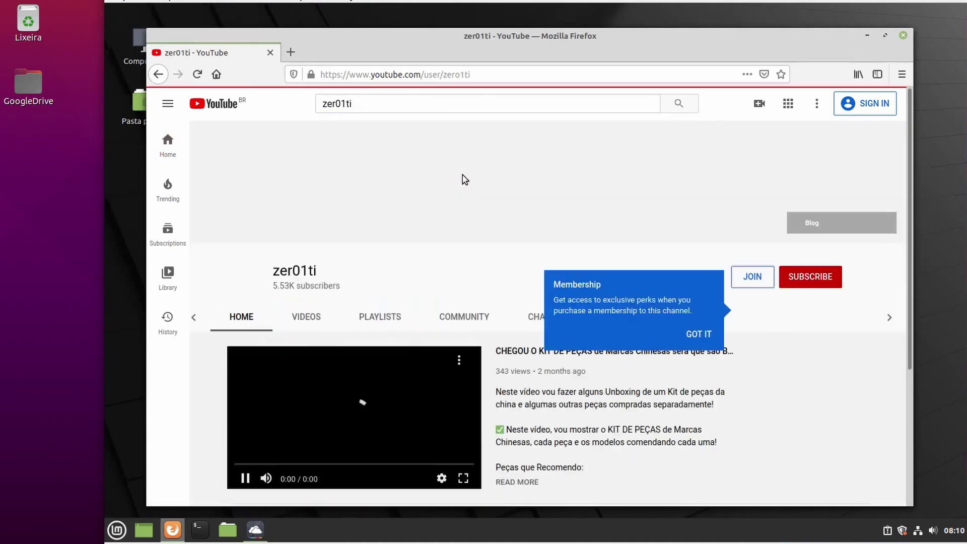
{"action": "left_click", "coordinate": [403, 73]}
{"action": "right_click", "coordinate": [403, 74]}
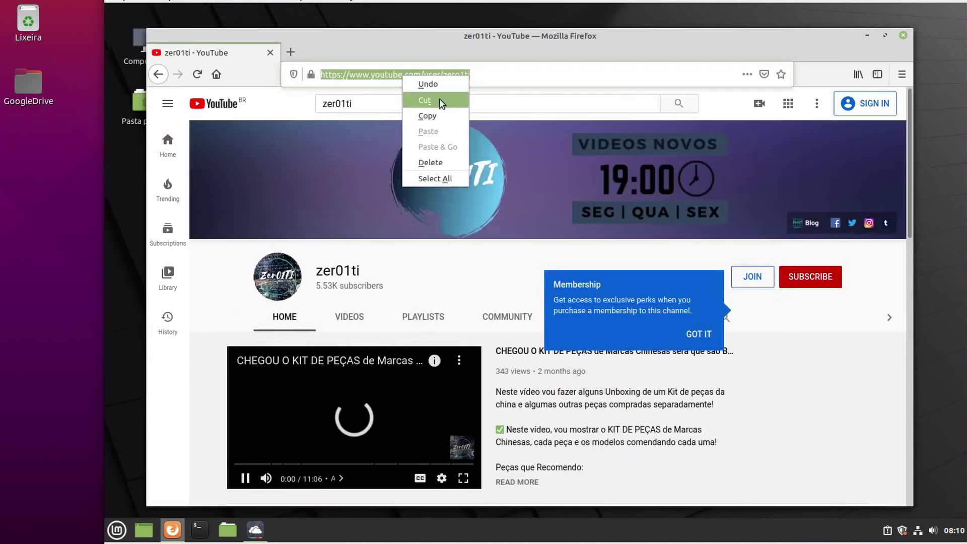
{"action": "left_click", "coordinate": [429, 117]}
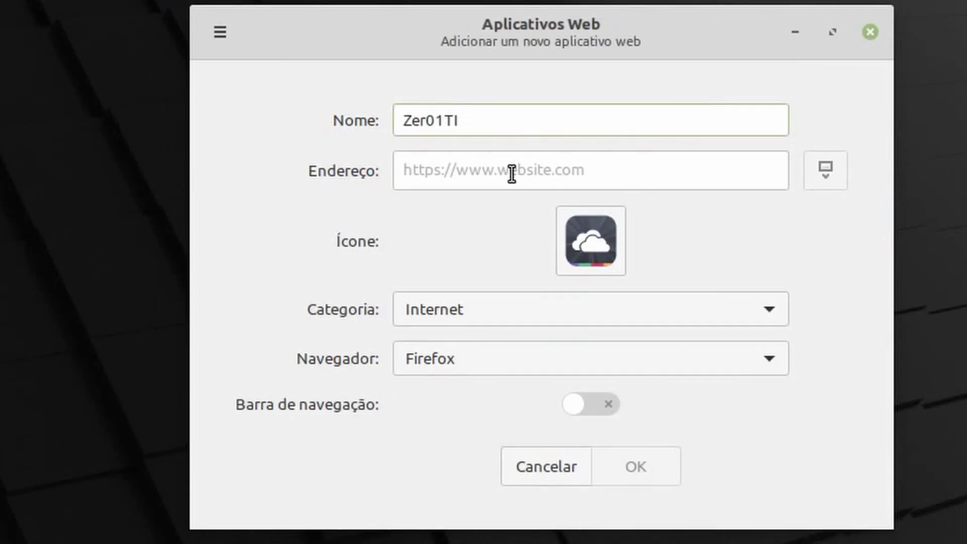
{"action": "left_click", "coordinate": [447, 171]}
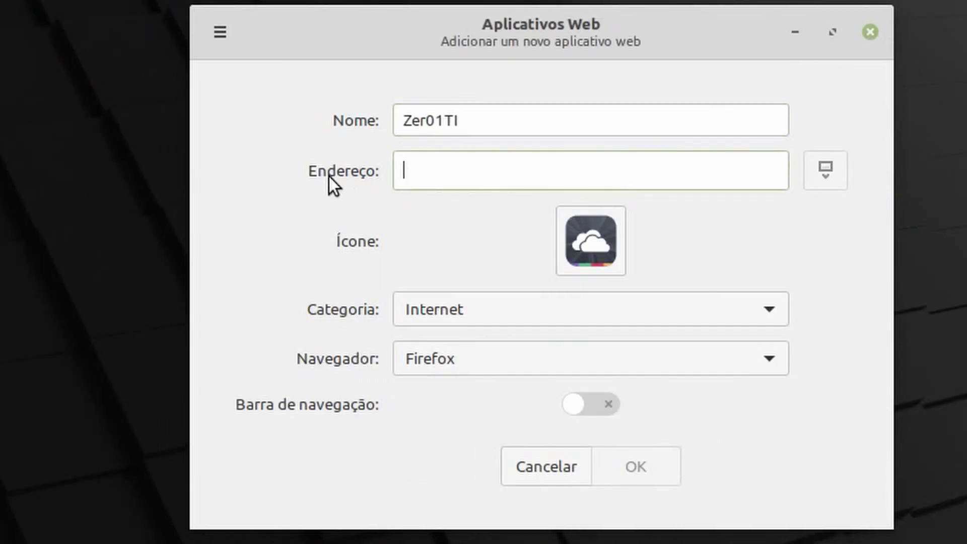
{"action": "right_click", "coordinate": [448, 171]}
{"action": "left_click", "coordinate": [504, 252]}
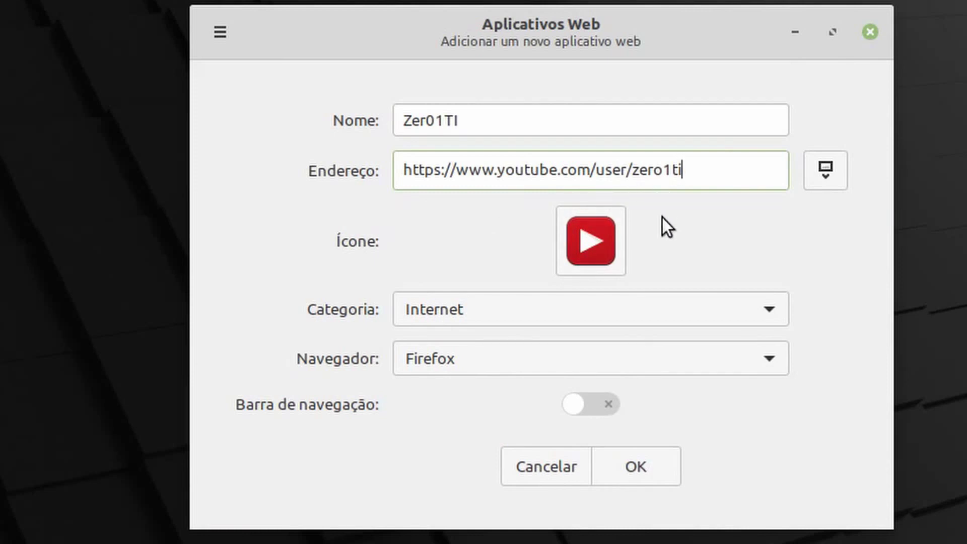
Step: Save the new web app in the Internet category and close the web apps manager
{"action": "left_click", "coordinate": [517, 313]}
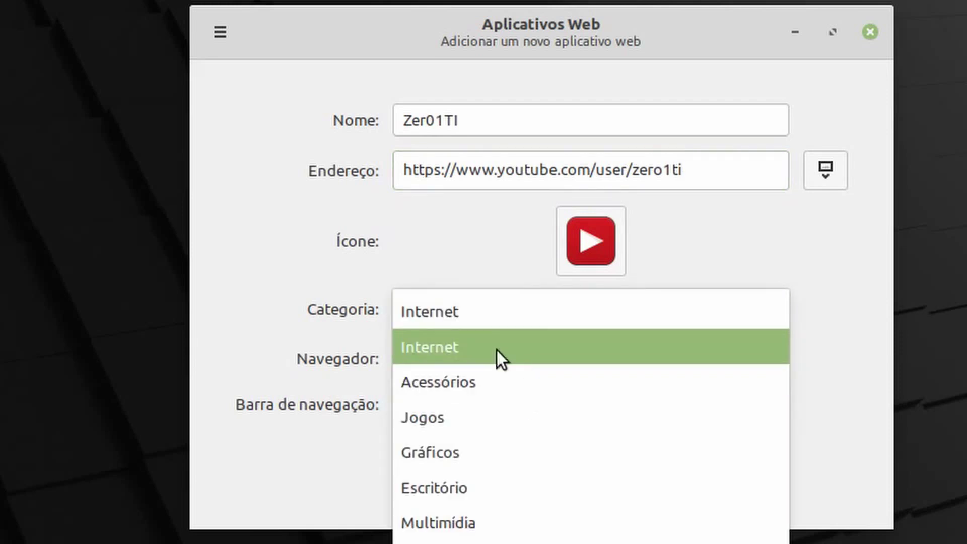
{"action": "left_click", "coordinate": [804, 256]}
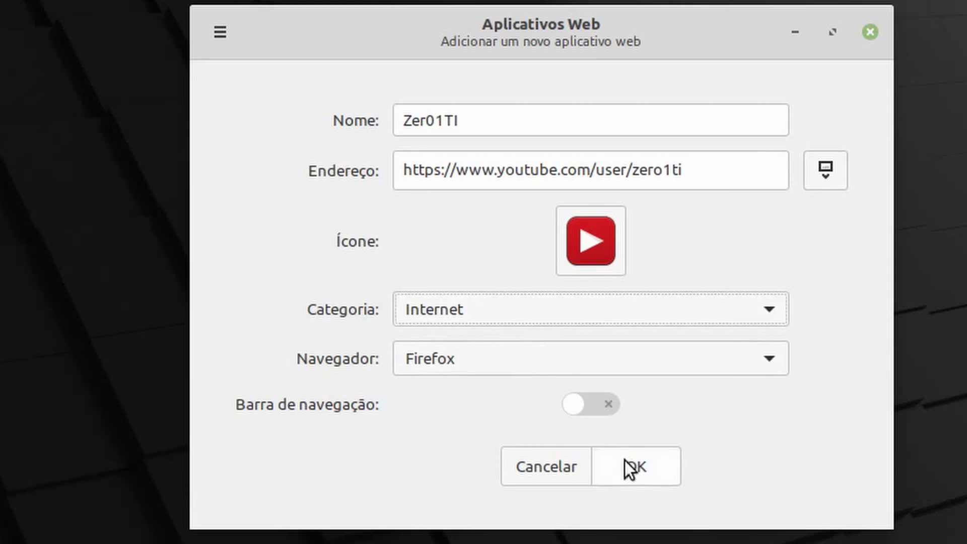
{"action": "left_click", "coordinate": [639, 464]}
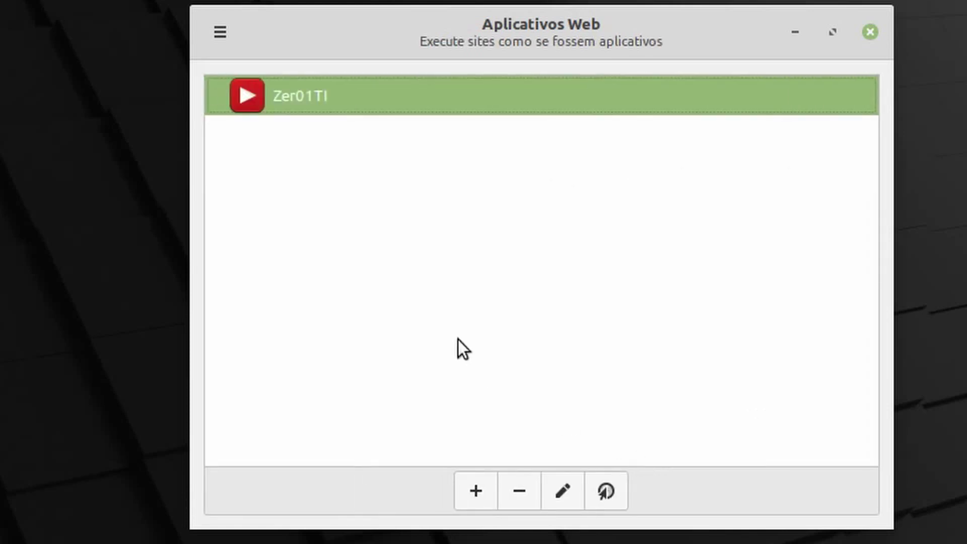
{"action": "left_click", "coordinate": [807, 98]}
{"action": "left_click", "coordinate": [879, 37]}
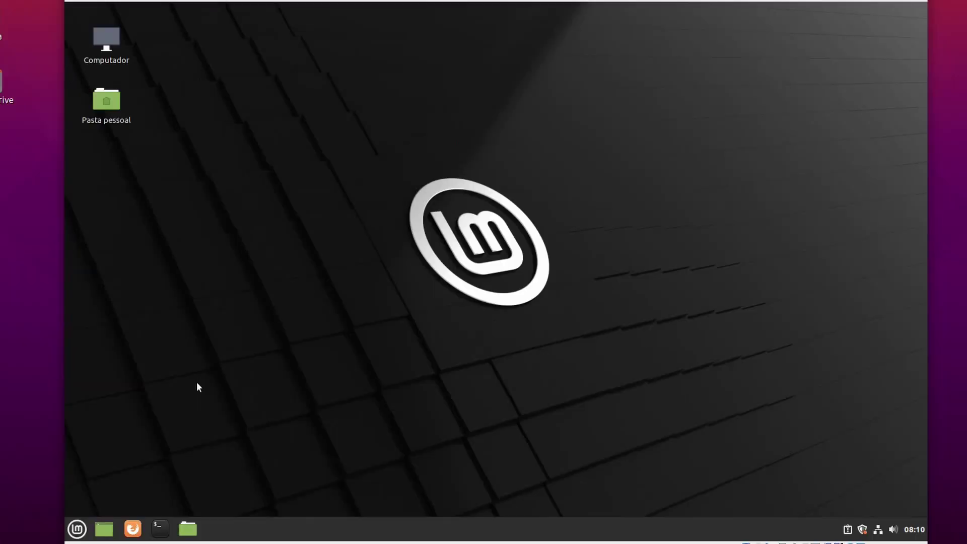
Step: Launch the Zer01TI web app from the system's Internet applications
{"action": "left_click", "coordinate": [78, 529]}
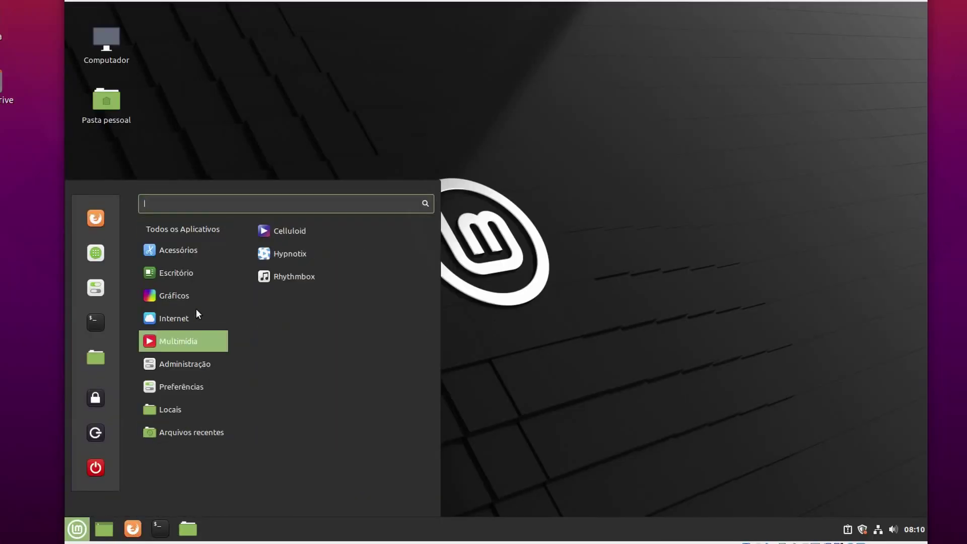
{"action": "mouse_move", "coordinate": [180, 310]}
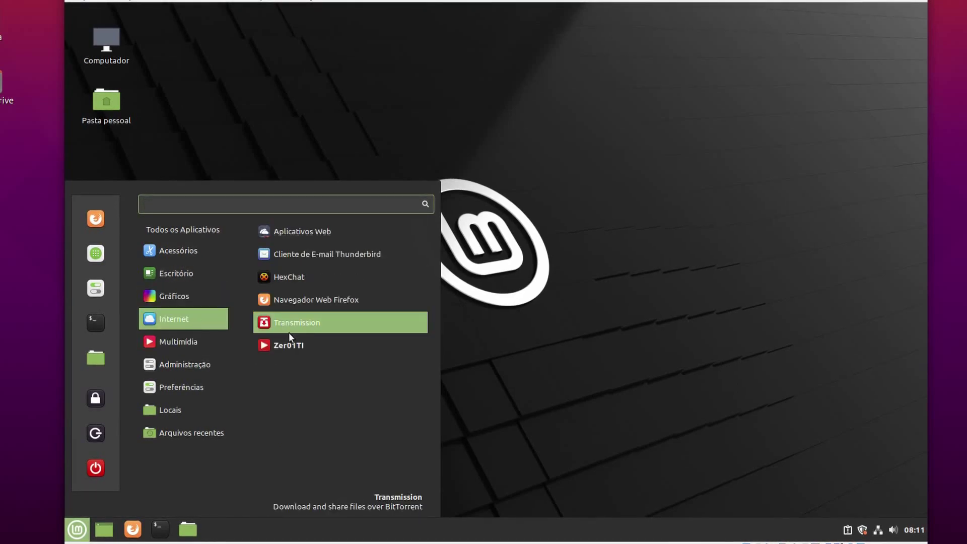
{"action": "left_click", "coordinate": [318, 346]}
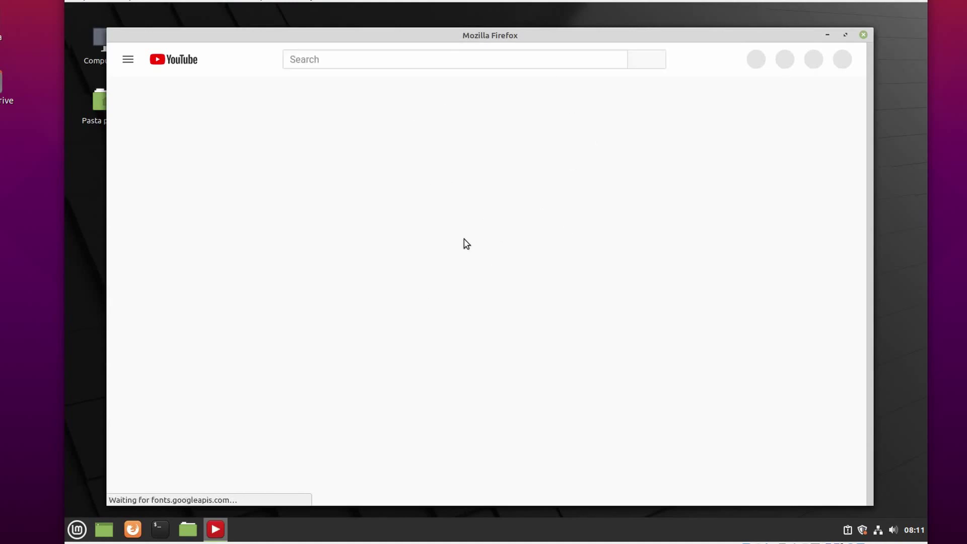
Step: Show the channel's Videos page in the web app and look through the uploads
{"action": "left_click", "coordinate": [659, 257]}
{"action": "left_click", "coordinate": [309, 272]}
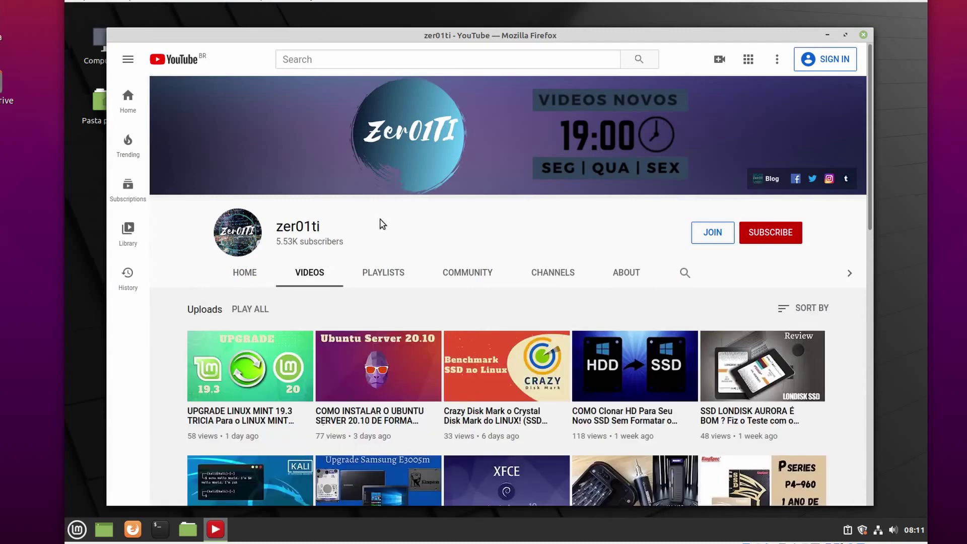
{"action": "scroll", "coordinate": [505, 254], "scroll_direction": "down", "scroll_amount": 10}
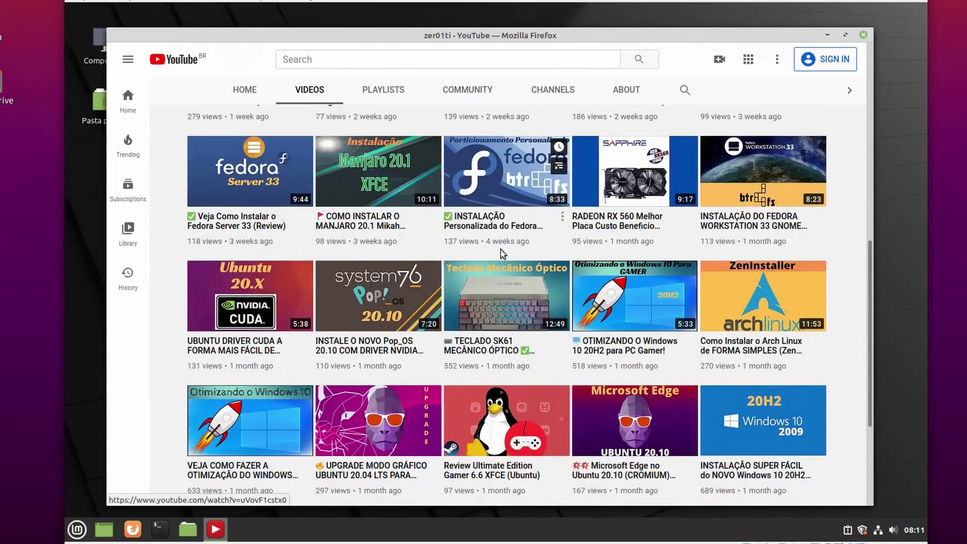
{"action": "scroll", "coordinate": [506, 253], "scroll_direction": "up", "scroll_amount": 10}
Step: Open a regular Firefox window in front of the web app to compare their interfaces, and close it
{"action": "left_click_drag", "start_coordinate": [560, 35], "coordinate": [555, 28]}
{"action": "left_click", "coordinate": [132, 529]}
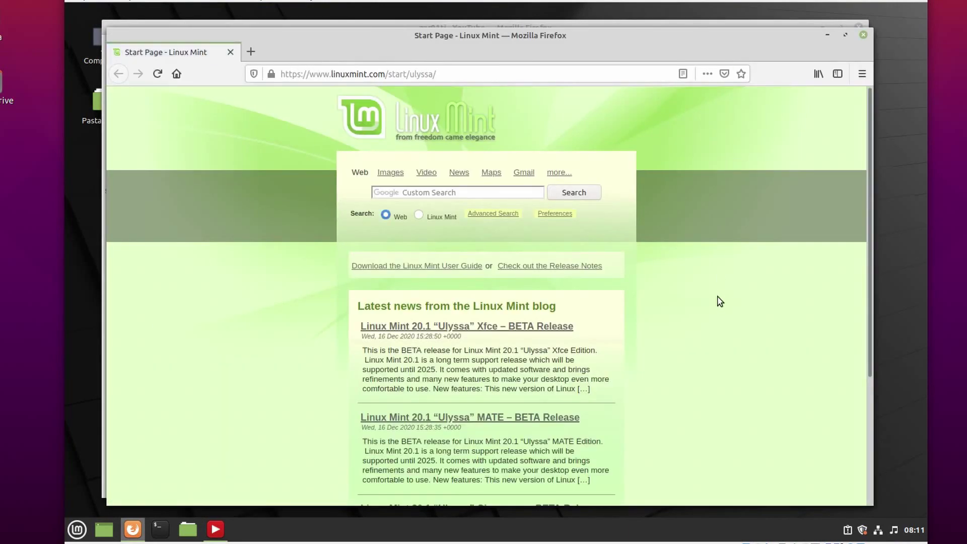
{"action": "left_click_drag", "start_coordinate": [519, 35], "coordinate": [527, 60]}
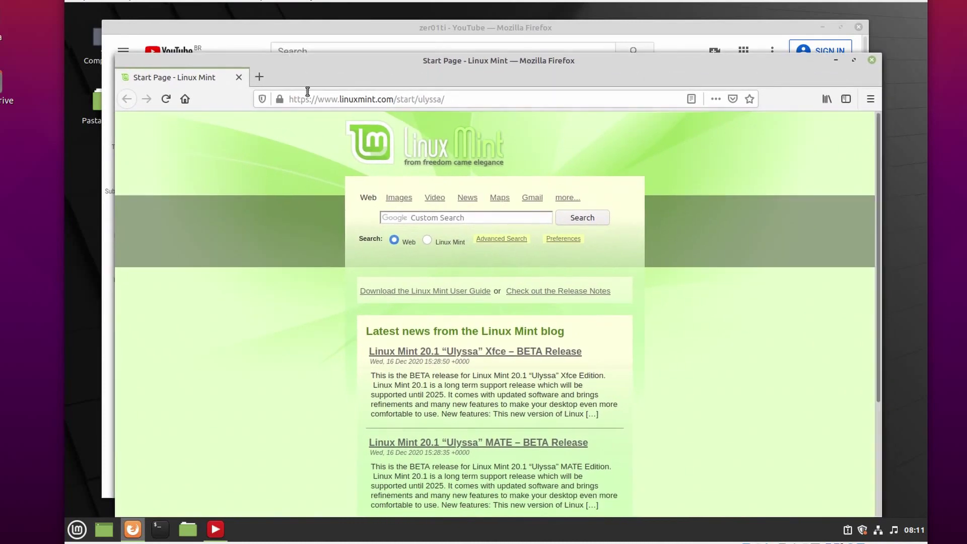
{"action": "left_click_drag", "start_coordinate": [607, 71], "coordinate": [500, 85]}
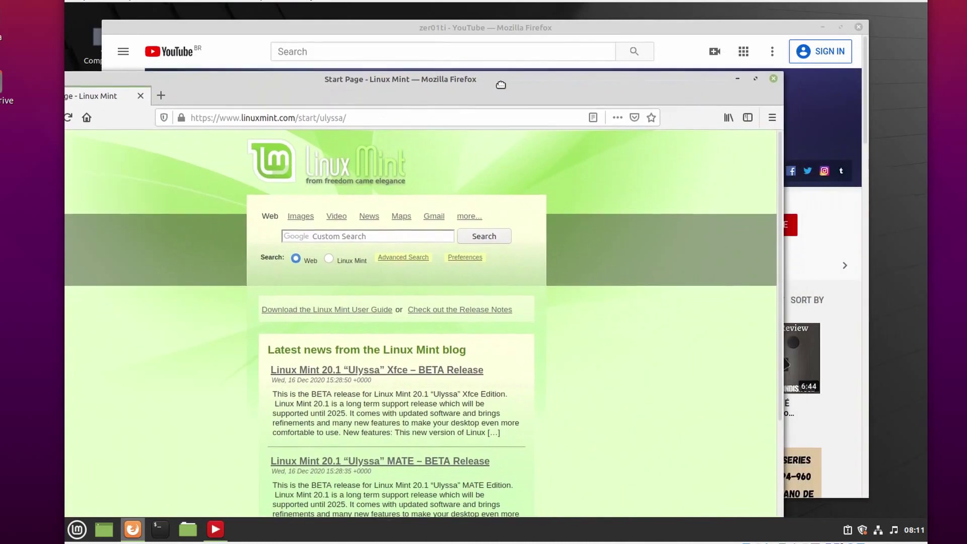
{"action": "left_click", "coordinate": [774, 78]}
Step: Look through the channel's uploads with the web app window maximized, and close the web app
{"action": "scroll", "coordinate": [464, 266], "scroll_direction": "down", "scroll_amount": 8}
{"action": "scroll", "coordinate": [504, 202], "scroll_direction": "up", "scroll_amount": 8}
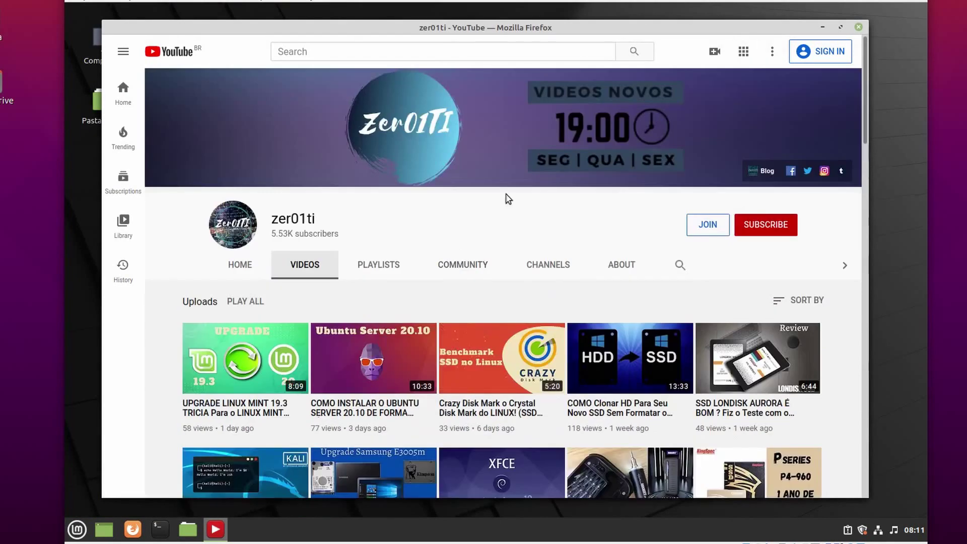
{"action": "left_click", "coordinate": [840, 27]}
{"action": "scroll", "coordinate": [509, 265], "scroll_direction": "down", "scroll_amount": 6}
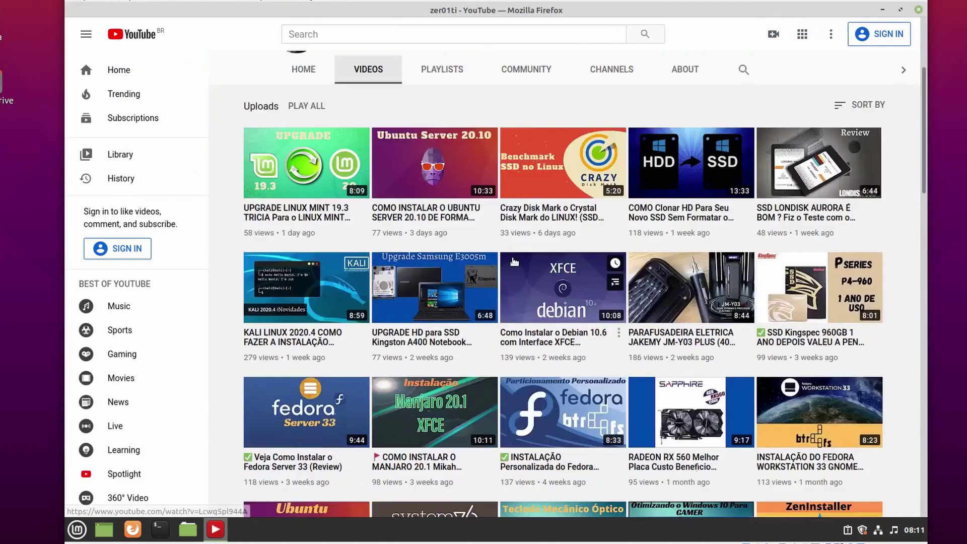
{"action": "scroll", "coordinate": [508, 266], "scroll_direction": "up", "scroll_amount": 5}
{"action": "scroll", "coordinate": [507, 265], "scroll_direction": "up", "scroll_amount": 2}
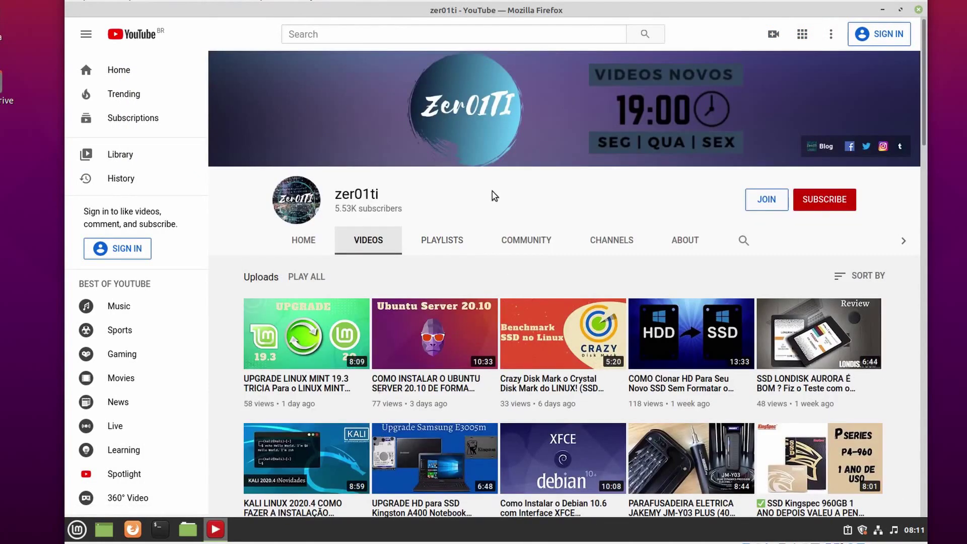
{"action": "left_click", "coordinate": [919, 9]}
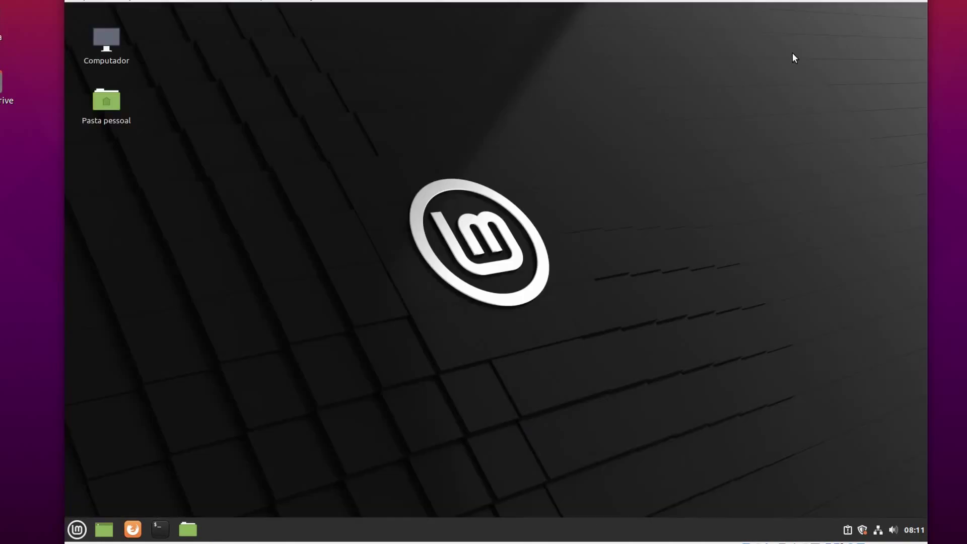
Step: Launch Hypnotix from the system's Multimedia applications
{"action": "left_click", "coordinate": [77, 529]}
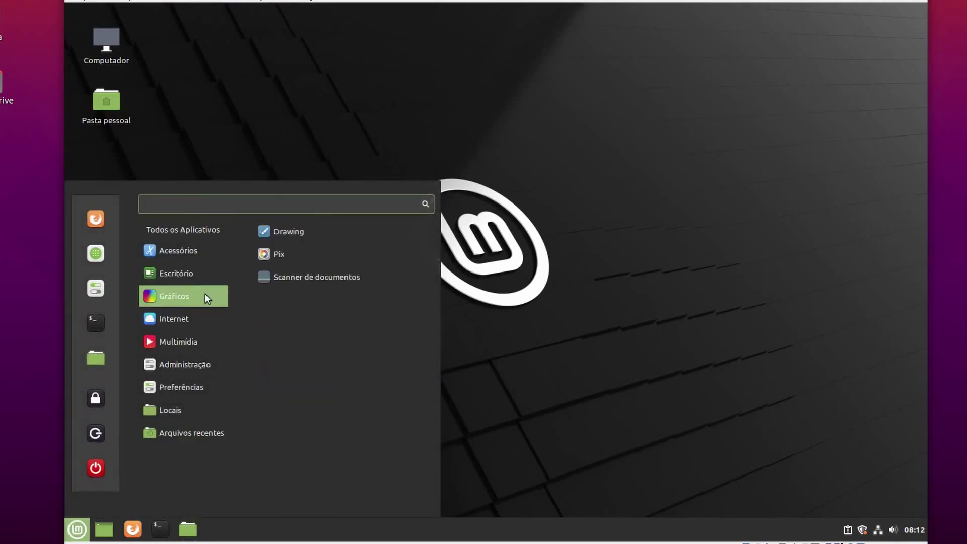
{"action": "mouse_move", "coordinate": [204, 242]}
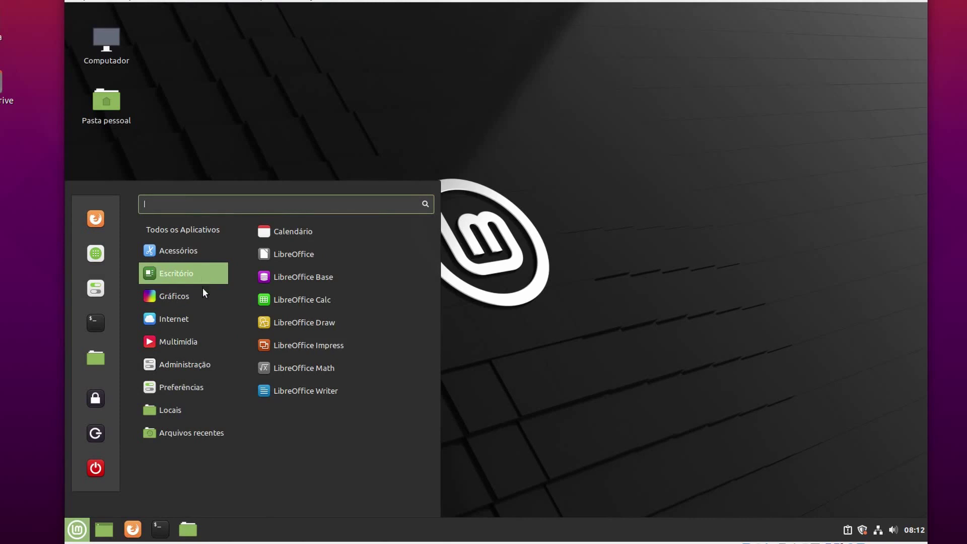
{"action": "mouse_move", "coordinate": [203, 332]}
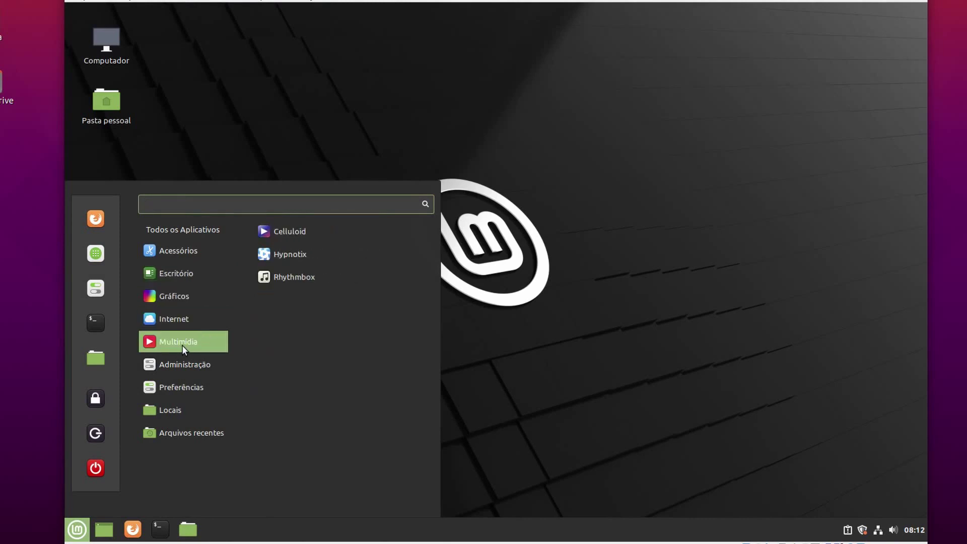
{"action": "left_click", "coordinate": [295, 255]}
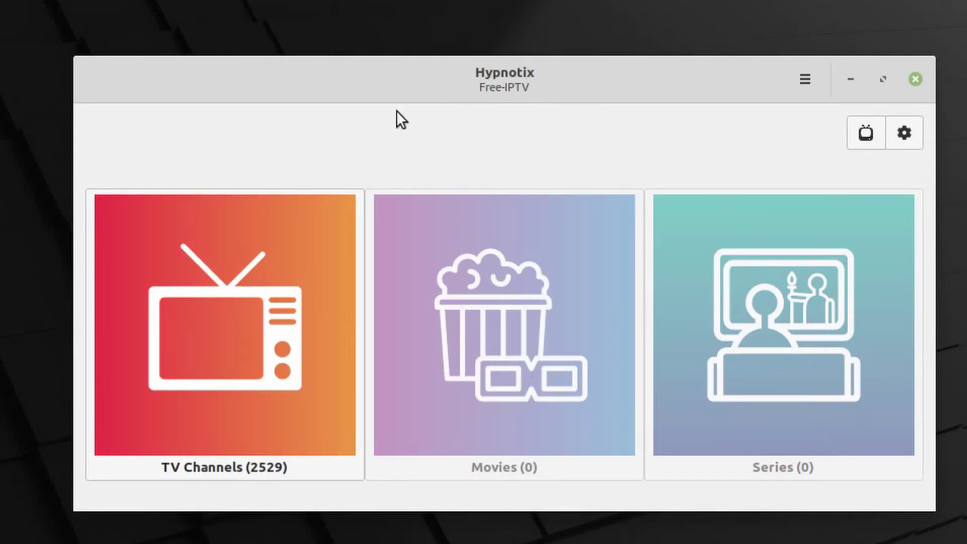
Step: Open the Free-IPTV TV channels in Hypnotix and look through the country groups
{"action": "left_click_drag", "start_coordinate": [361, 83], "coordinate": [335, 30]}
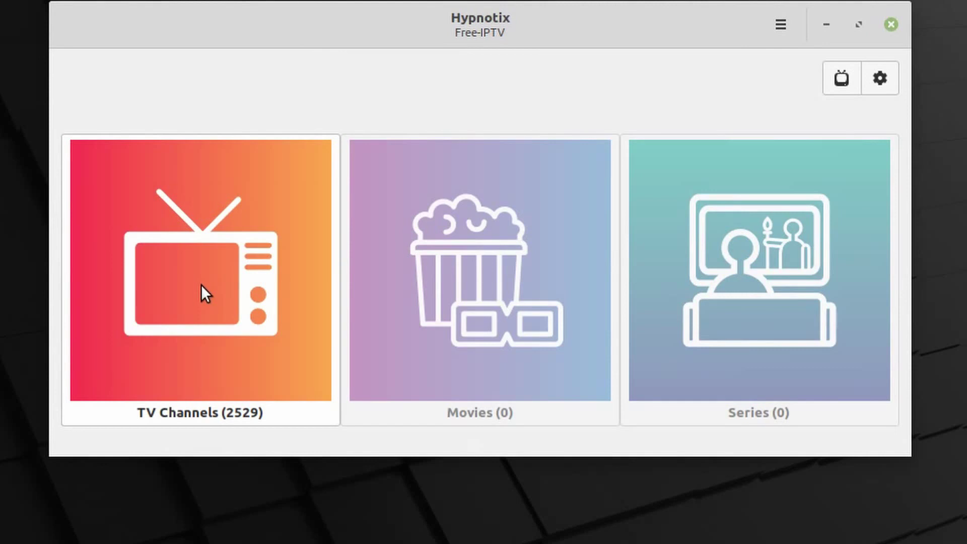
{"action": "left_click", "coordinate": [200, 285]}
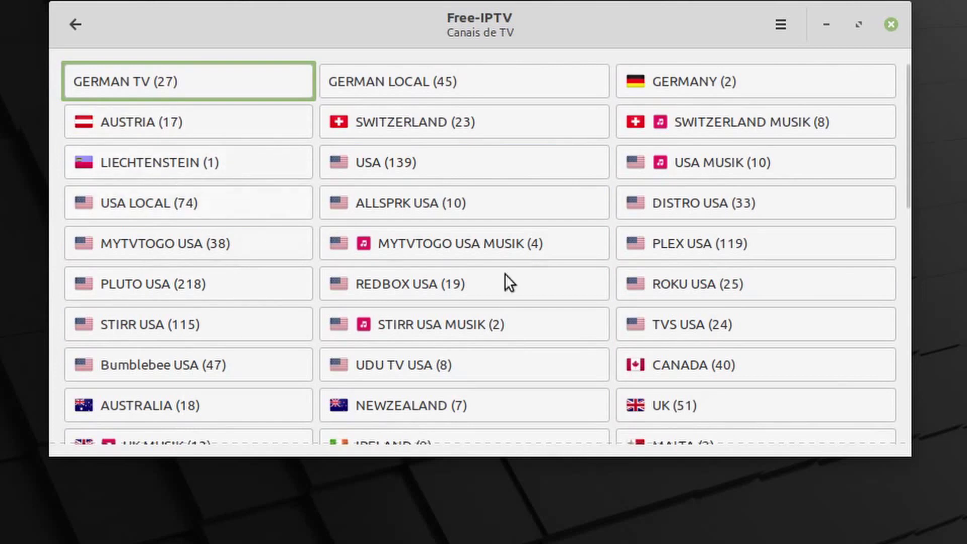
{"action": "scroll", "coordinate": [189, 285], "scroll_direction": "down", "scroll_amount": 2}
{"action": "scroll", "coordinate": [323, 287], "scroll_direction": "up", "scroll_amount": 2}
{"action": "scroll", "coordinate": [202, 302], "scroll_direction": "down", "scroll_amount": 10}
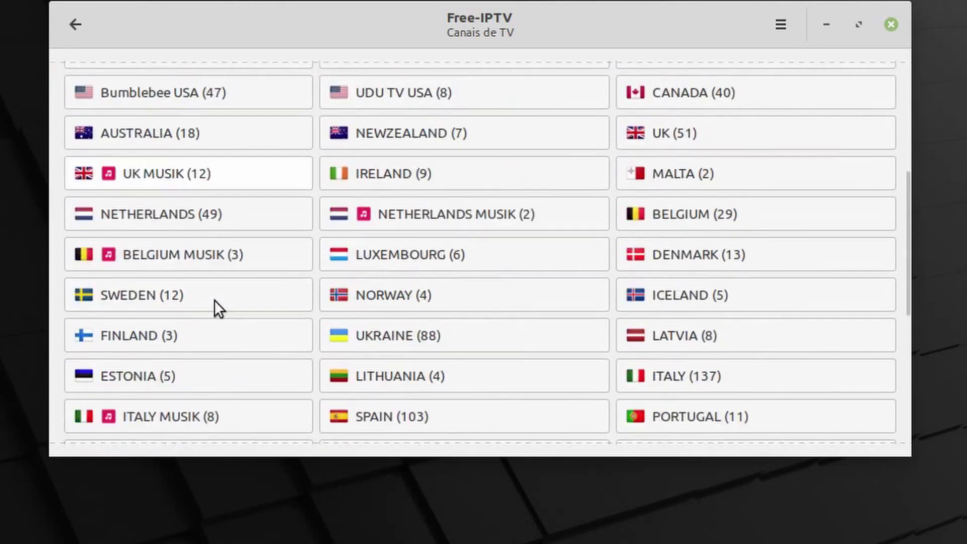
{"action": "scroll", "coordinate": [457, 431], "scroll_direction": "up", "scroll_amount": 10}
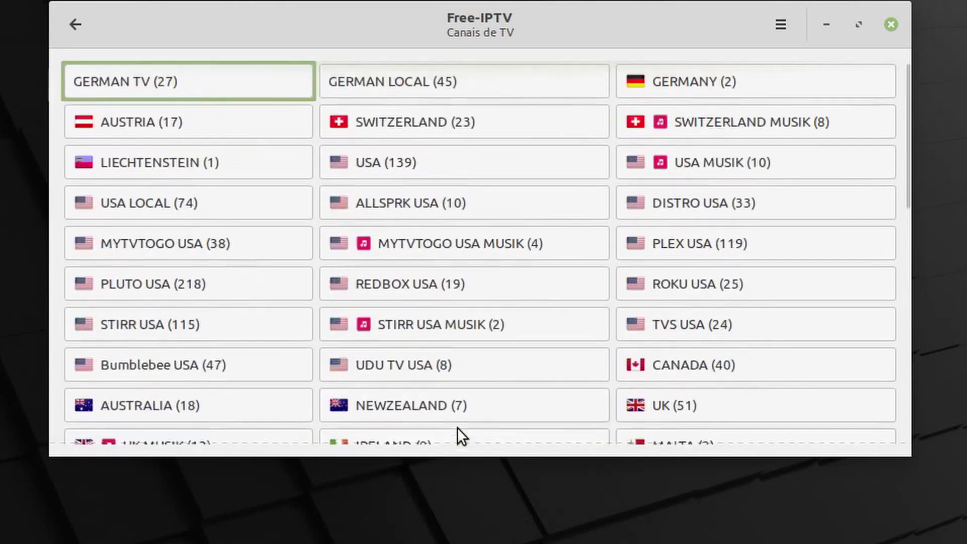
Step: Open the USA channel group and play the American Horrors channel
{"action": "left_click", "coordinate": [371, 161]}
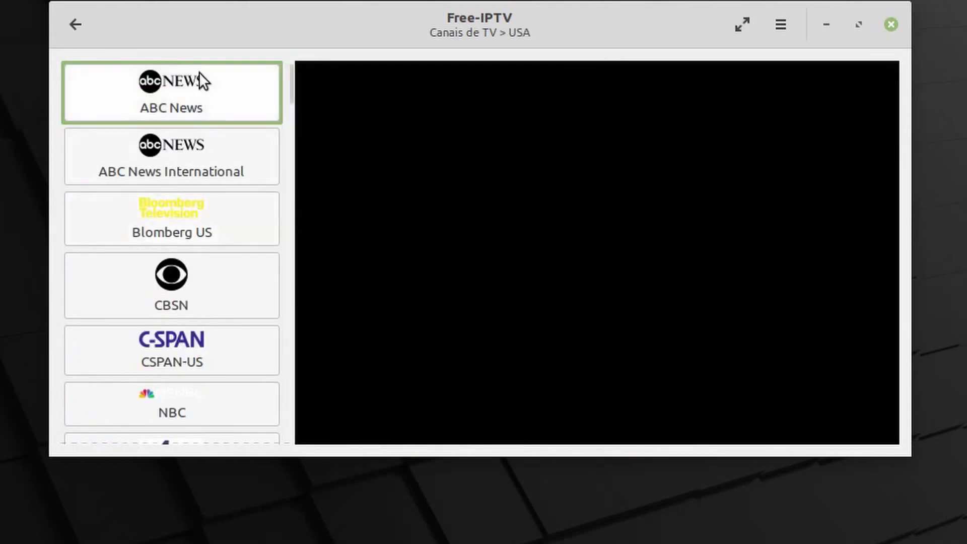
{"action": "scroll", "coordinate": [201, 249], "scroll_direction": "down", "scroll_amount": 2}
{"action": "scroll", "coordinate": [204, 255], "scroll_direction": "down", "scroll_amount": 6}
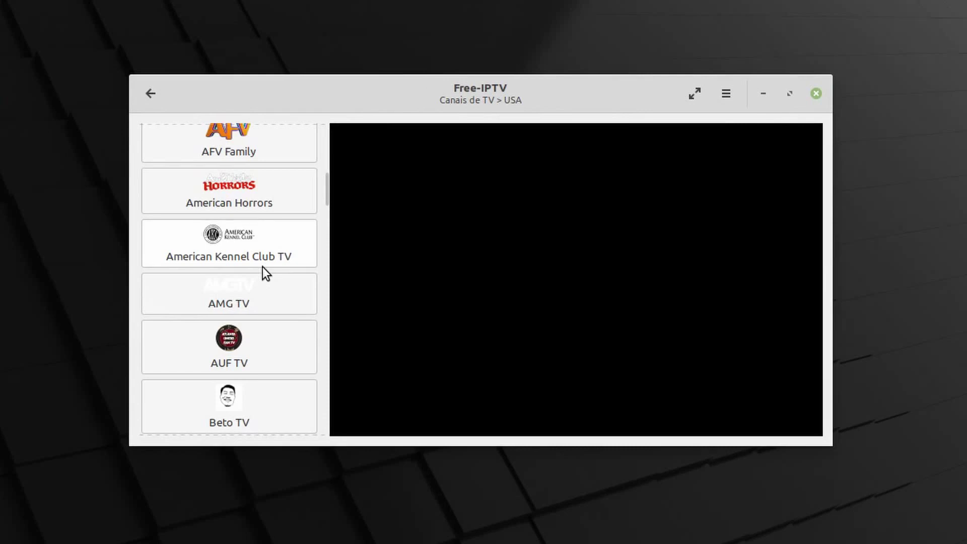
{"action": "left_click", "coordinate": [225, 195]}
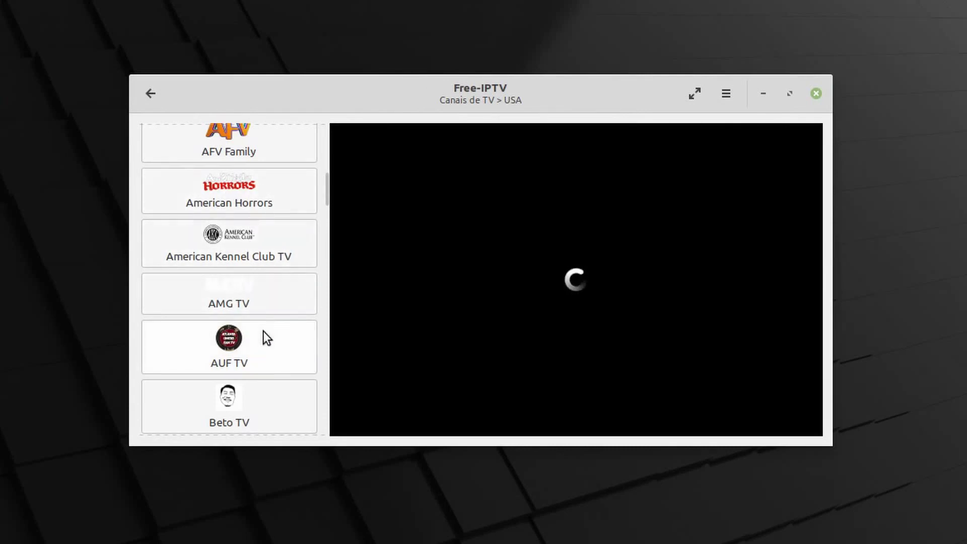
{"action": "scroll", "coordinate": [264, 364], "scroll_direction": "down", "scroll_amount": 3}
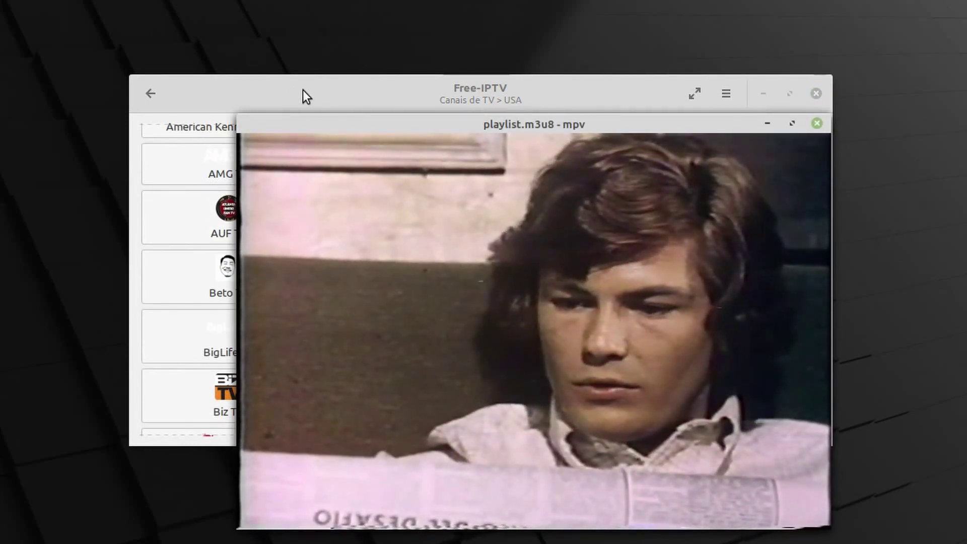
Step: Bring the channel list in front of the video and try to play Cheddar Business from the USA group
{"action": "left_click_drag", "start_coordinate": [251, 83], "coordinate": [304, 171]}
{"action": "scroll", "coordinate": [289, 355], "scroll_direction": "down", "scroll_amount": 10}
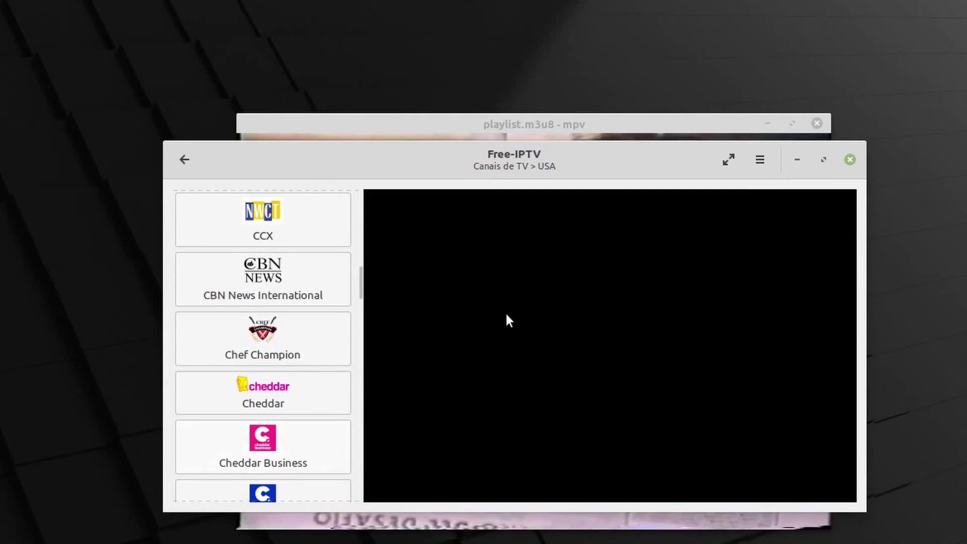
{"action": "left_click", "coordinate": [261, 437]}
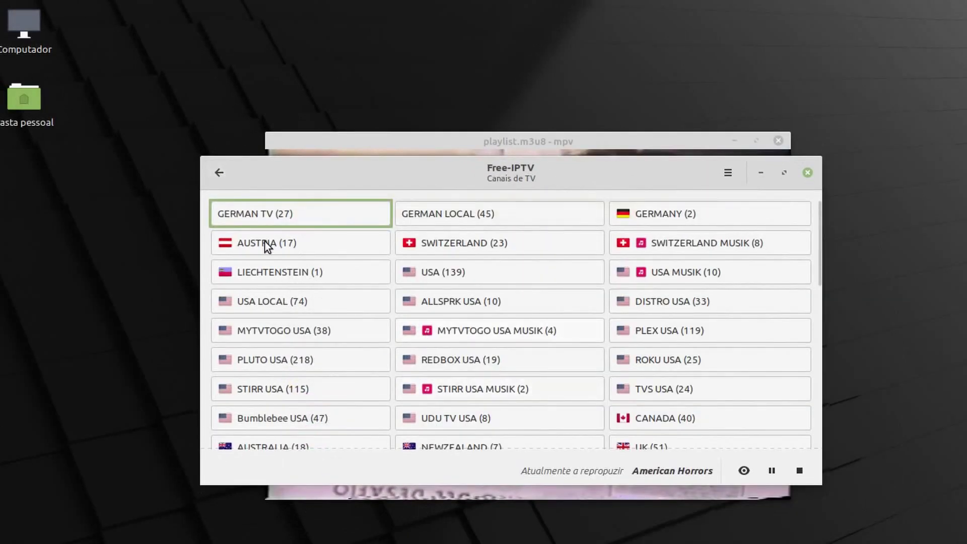
Step: Open the Austria channel group, shift the window slightly aside, and close Hypnotix
{"action": "left_click", "coordinate": [264, 242]}
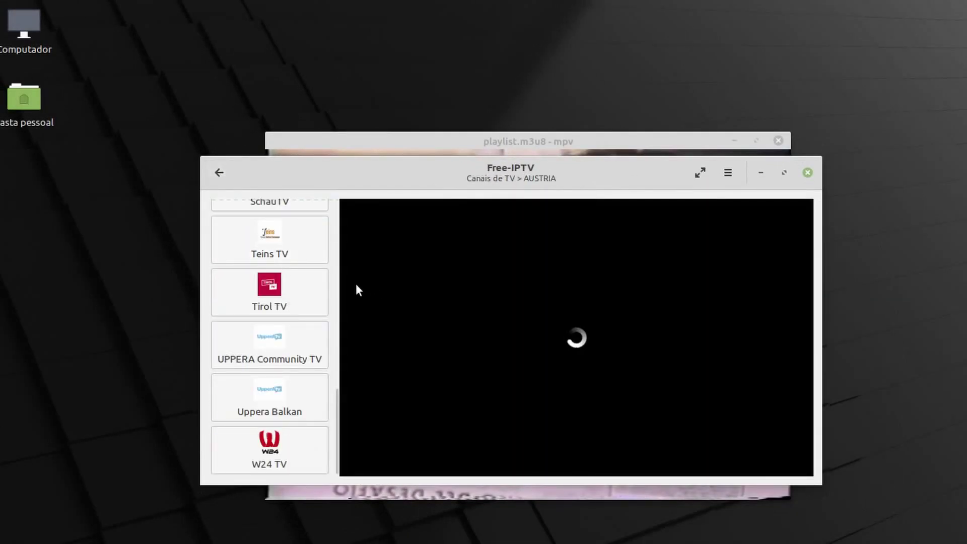
{"action": "mouse_move", "coordinate": [343, 175]}
{"action": "left_mouse_down"}
{"action": "mouse_move", "coordinate": [358, 242]}
{"action": "mouse_move", "coordinate": [327, 191]}
{"action": "mouse_move", "coordinate": [335, 174]}
{"action": "left_mouse_up"}
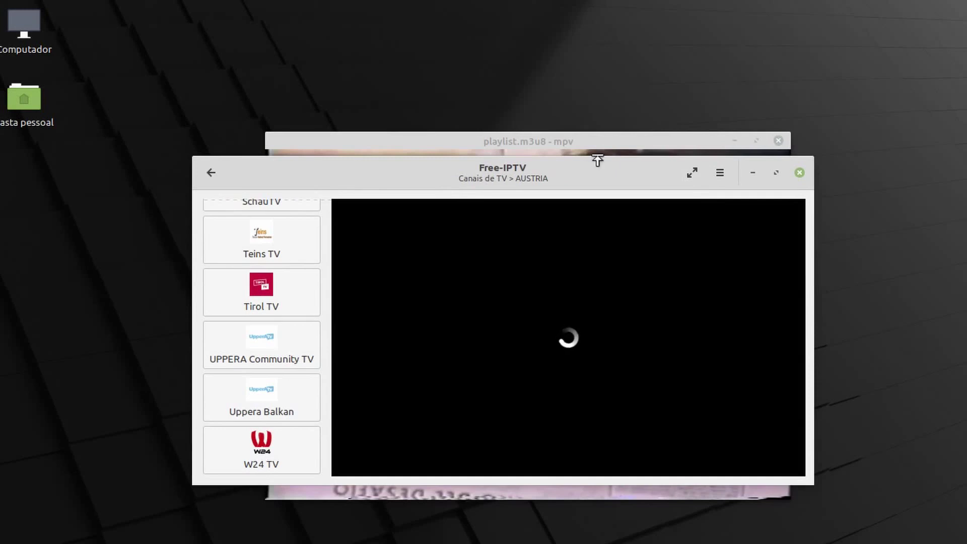
{"action": "left_click", "coordinate": [801, 173]}
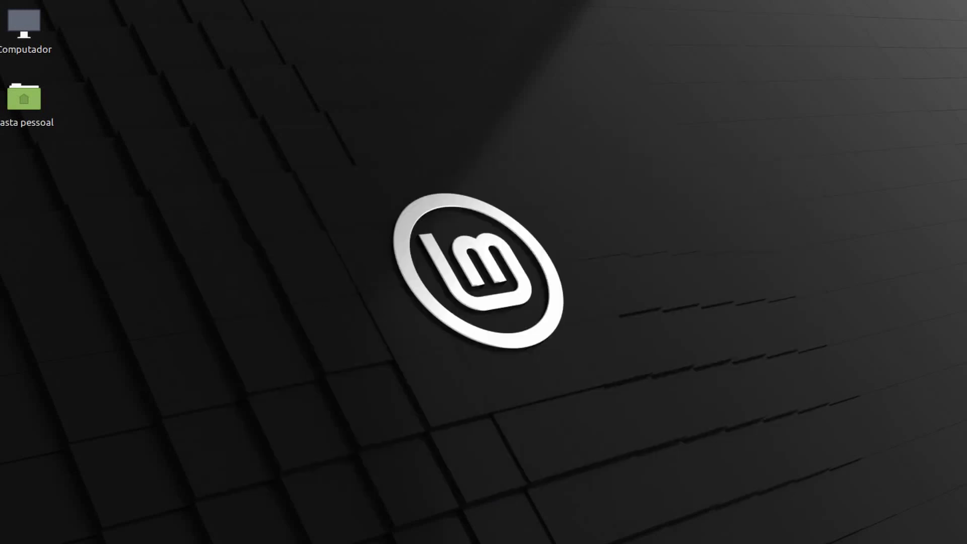
Step: Relaunch Hypnotix from the Multimedia applications and open the Austria group of its TV channels
{"action": "key", "text": "super"}
{"action": "mouse_move", "coordinate": [77, 363]}
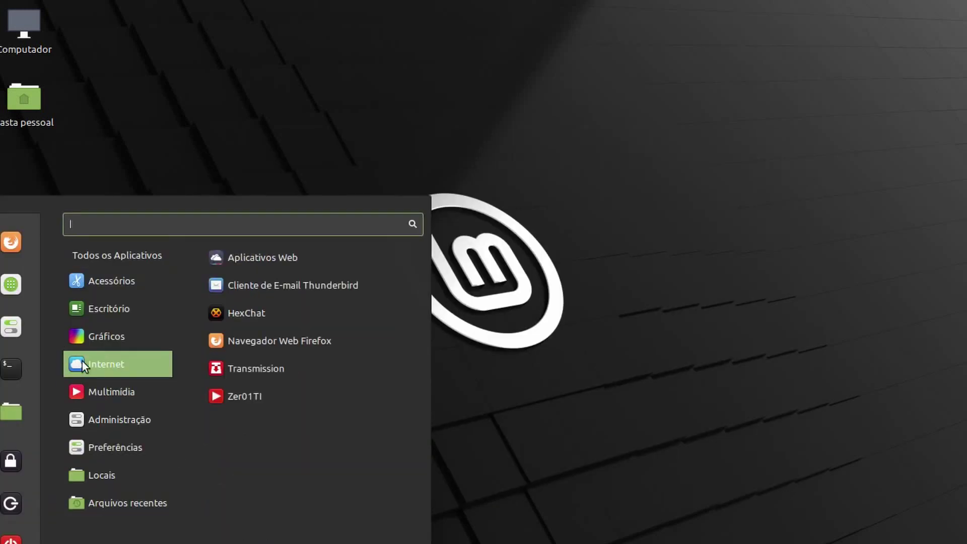
{"action": "mouse_move", "coordinate": [119, 392]}
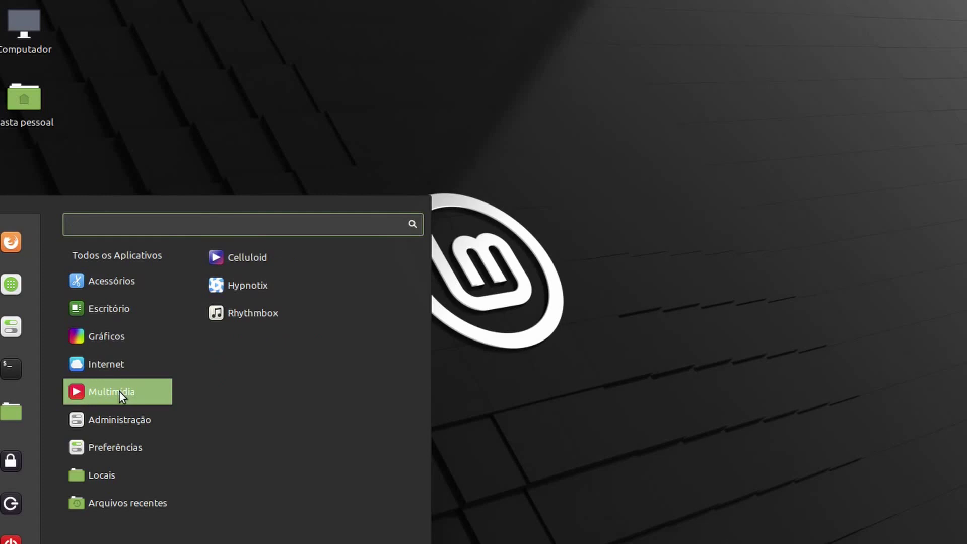
{"action": "left_click", "coordinate": [235, 287]}
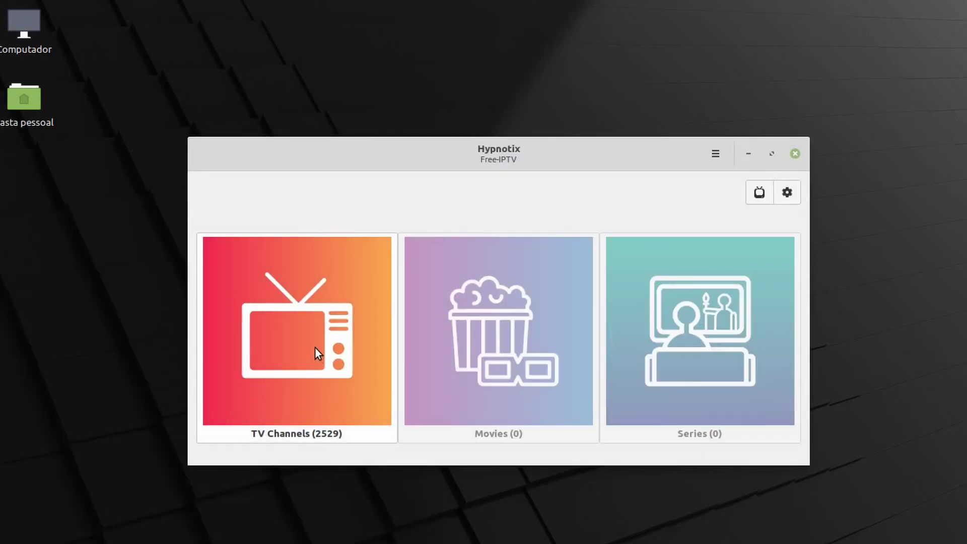
{"action": "left_click", "coordinate": [316, 349]}
{"action": "left_click", "coordinate": [263, 224]}
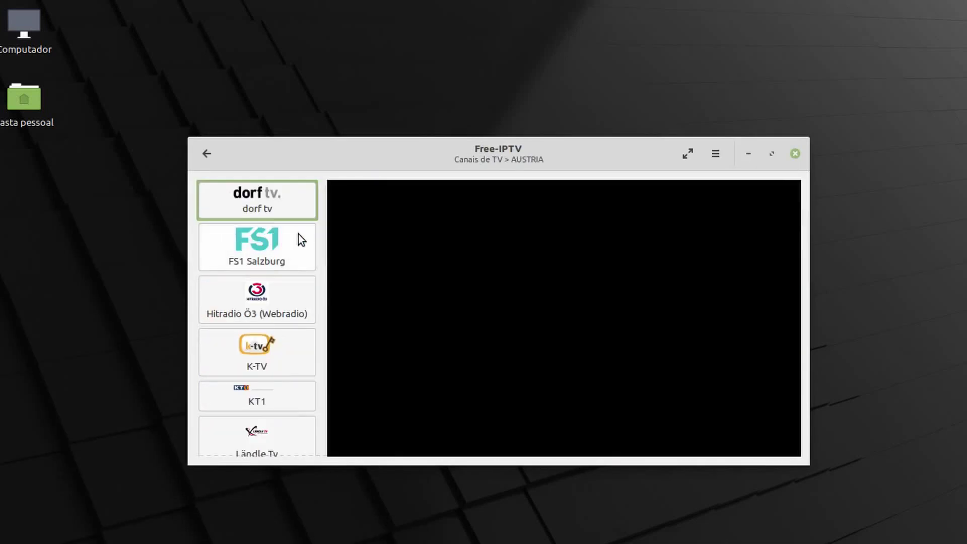
Step: Play the W24 TV channel from the Austria list, and close the video and Hypnotix
{"action": "scroll", "coordinate": [285, 279], "scroll_direction": "down", "scroll_amount": 5}
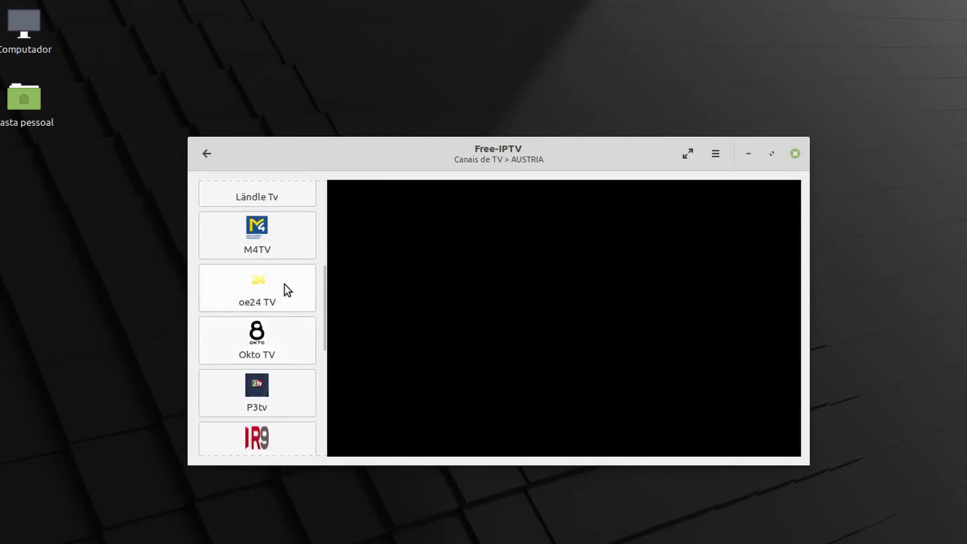
{"action": "scroll", "coordinate": [285, 285], "scroll_direction": "up", "scroll_amount": 1}
{"action": "scroll", "coordinate": [286, 285], "scroll_direction": "up", "scroll_amount": 2}
{"action": "scroll", "coordinate": [285, 286], "scroll_direction": "down", "scroll_amount": 5}
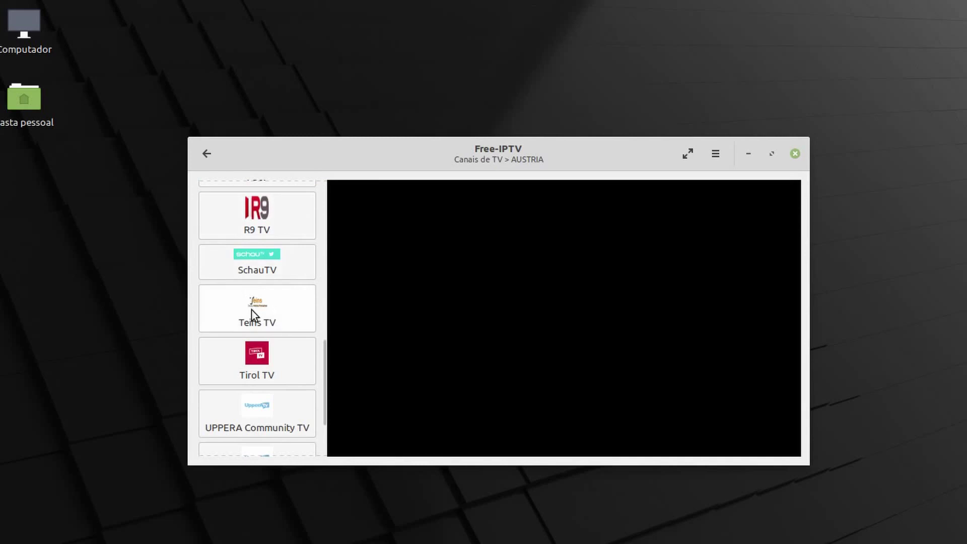
{"action": "scroll", "coordinate": [261, 358], "scroll_direction": "down", "scroll_amount": 2}
{"action": "left_click", "coordinate": [257, 424]}
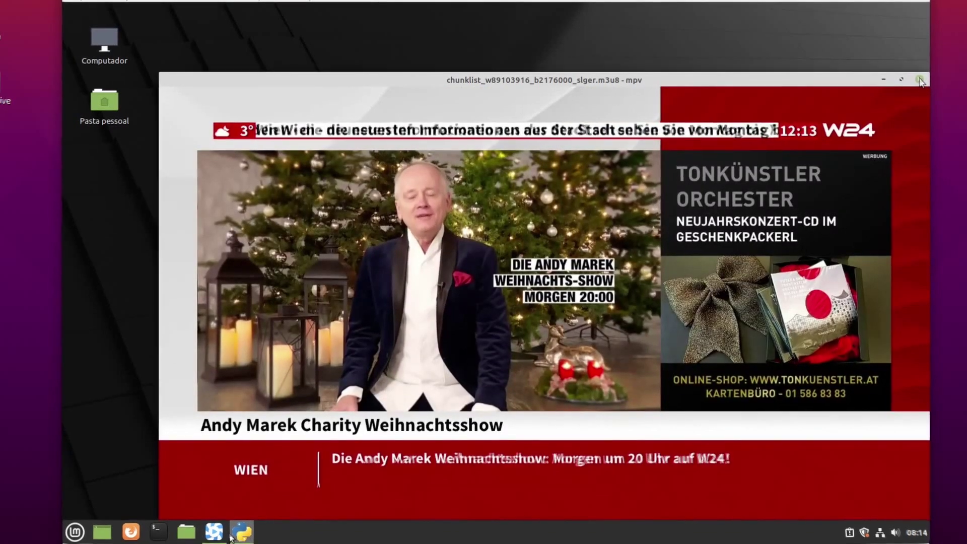
{"action": "left_click", "coordinate": [263, 512]}
{"action": "left_click", "coordinate": [740, 146]}
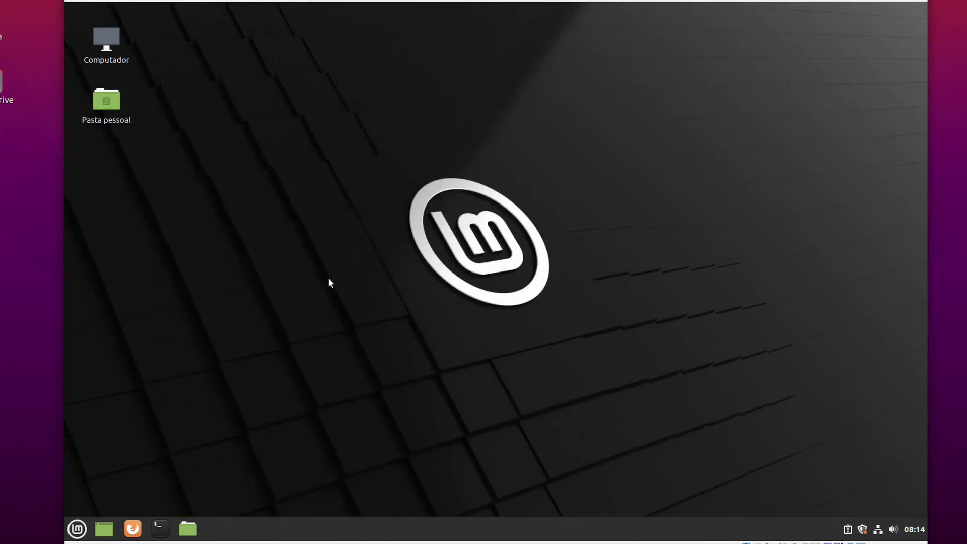
Step: Start Hypnotix once more from the system's Multimedia applications
{"action": "left_click", "coordinate": [76, 527]}
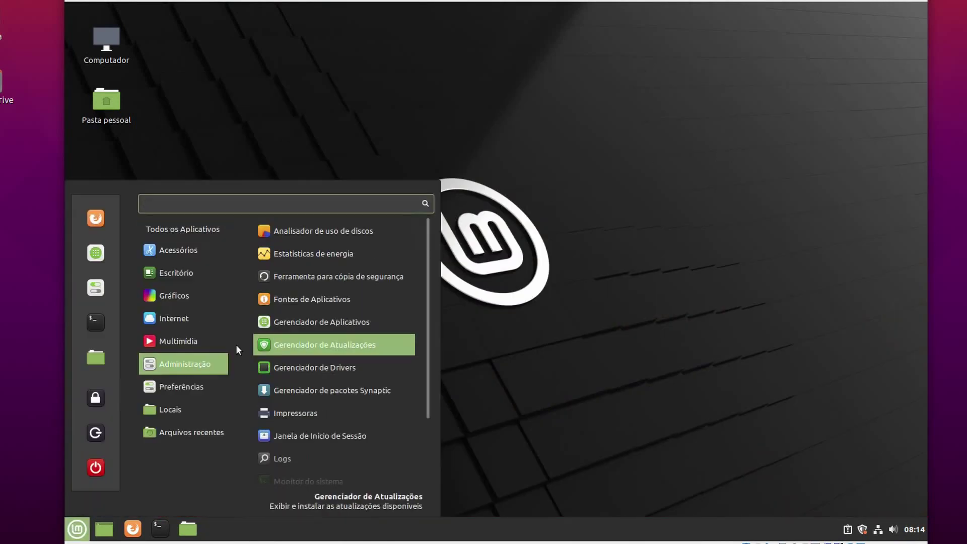
{"action": "mouse_move", "coordinate": [217, 343]}
{"action": "left_click", "coordinate": [290, 256]}
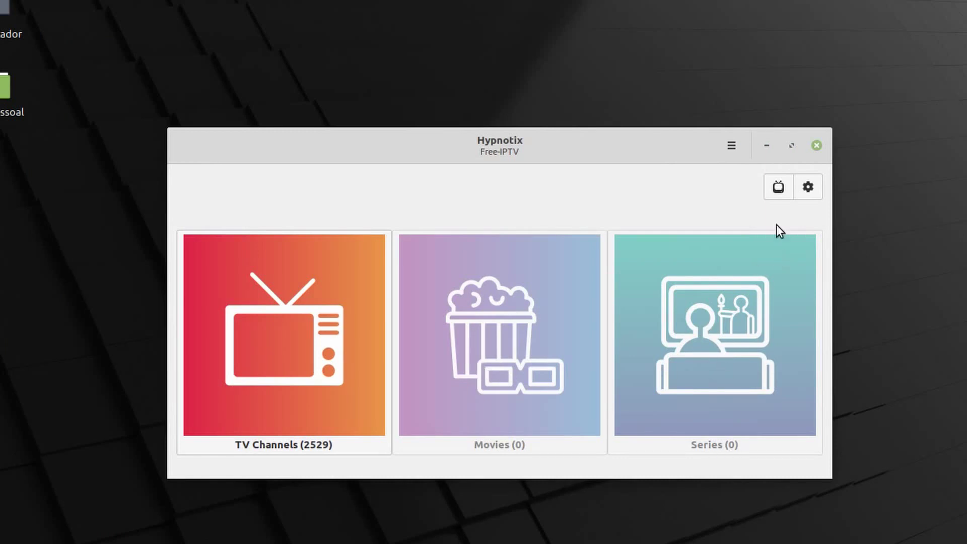
Step: View Hypnotix's playback and network preferences, and look at the commands in its main application menu
{"action": "left_click", "coordinate": [809, 188]}
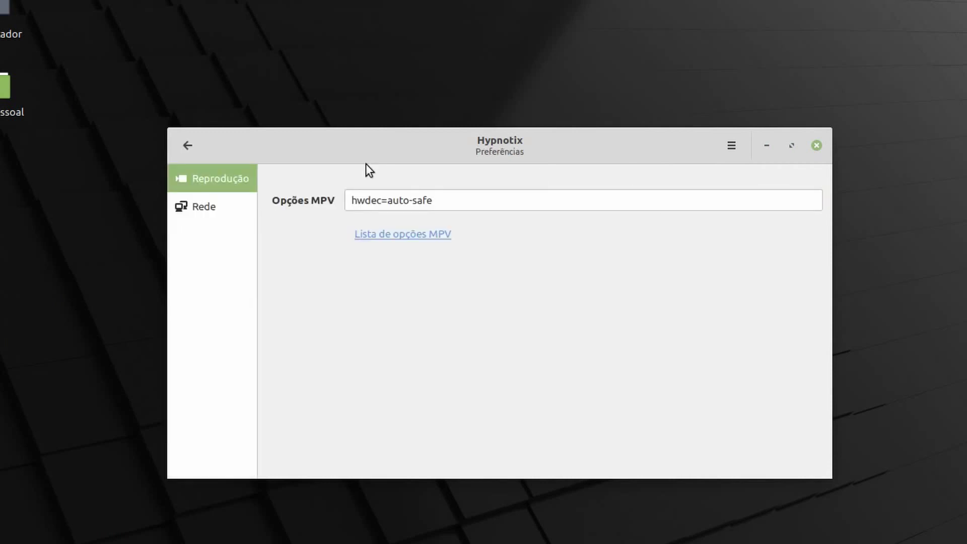
{"action": "left_click", "coordinate": [189, 206]}
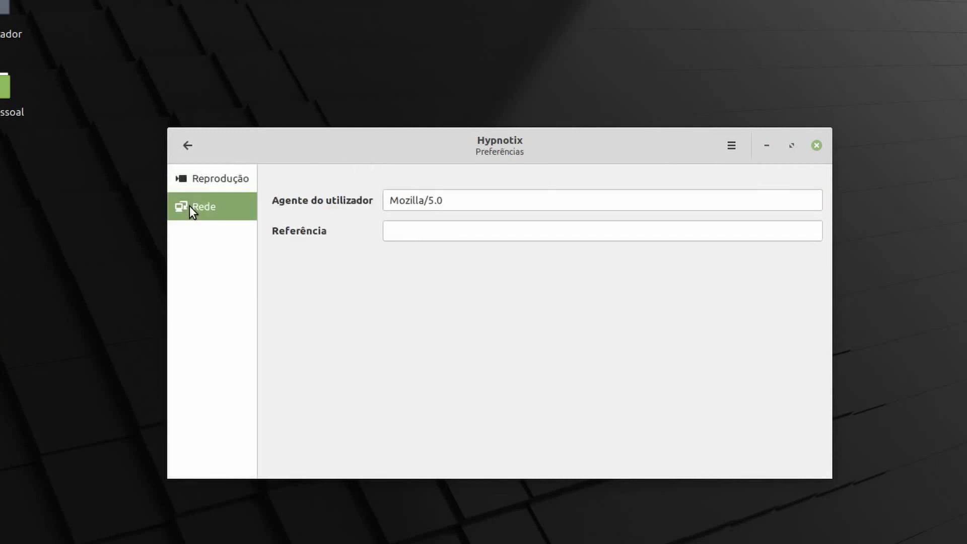
{"action": "left_click", "coordinate": [207, 183]}
{"action": "left_click", "coordinate": [189, 146]}
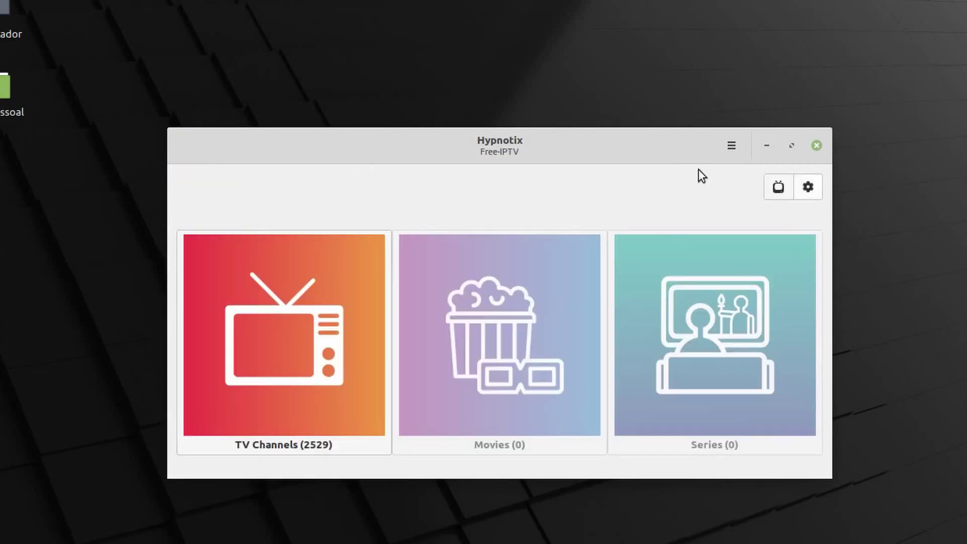
{"action": "left_click", "coordinate": [741, 142]}
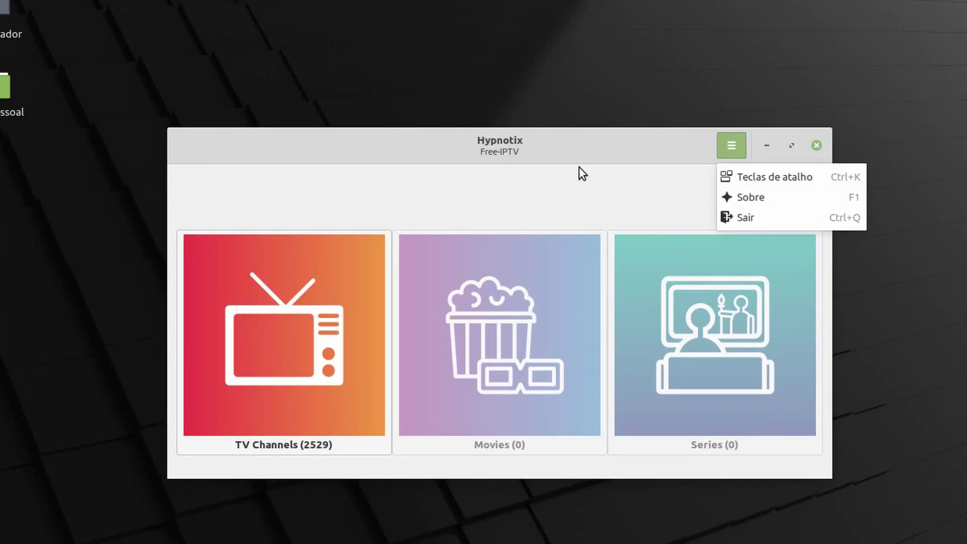
{"action": "left_click", "coordinate": [562, 193]}
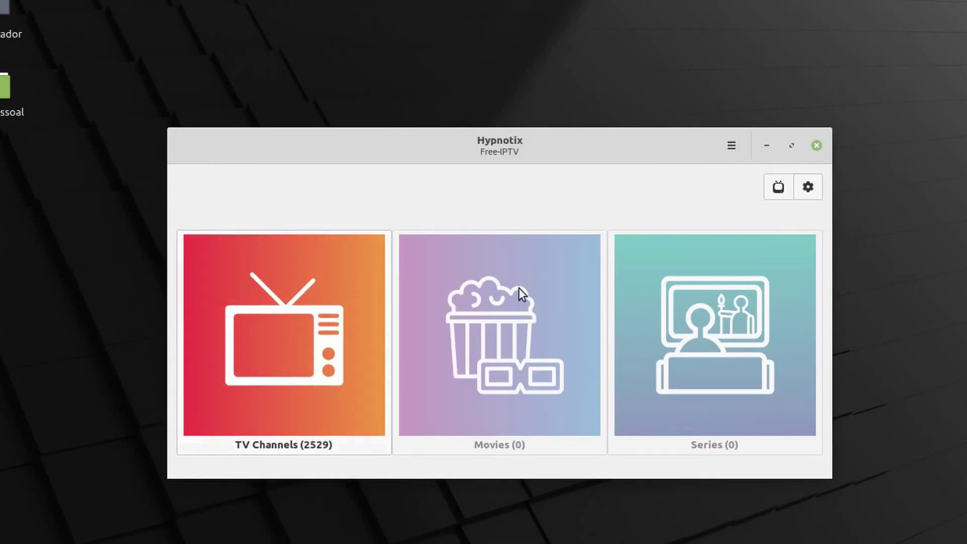
Step: View the IPTV providers and the form for adding a new one without filling it in, and close Hypnotix
{"action": "left_click", "coordinate": [780, 188]}
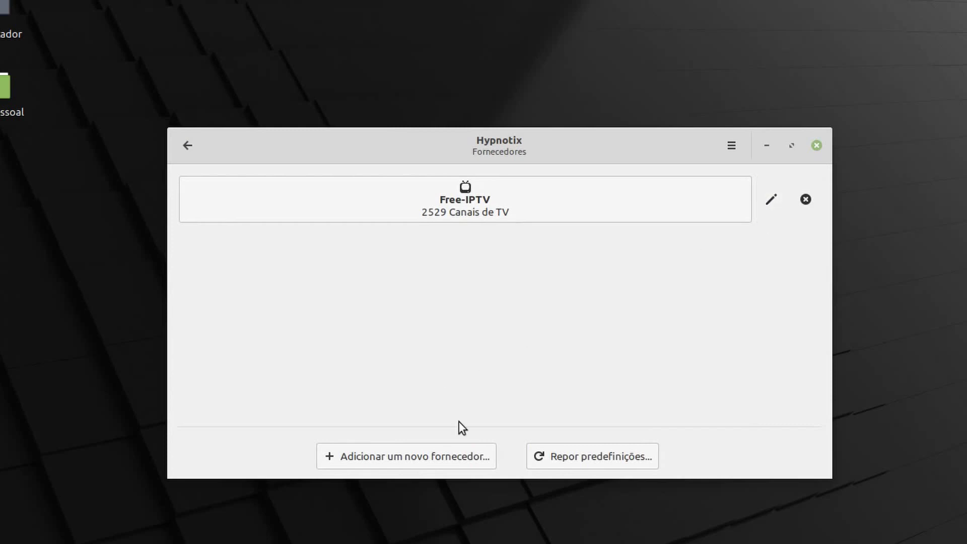
{"action": "left_click", "coordinate": [428, 456]}
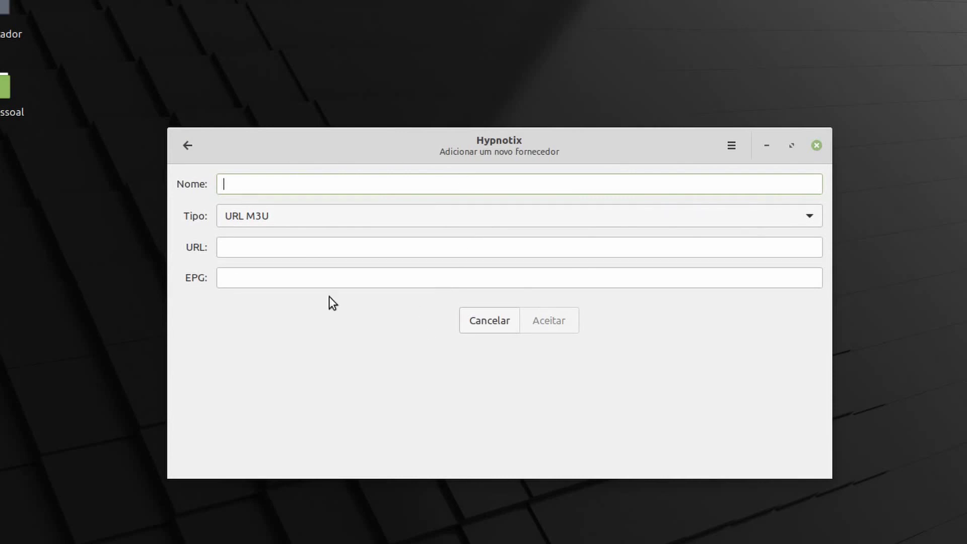
{"action": "left_click", "coordinate": [182, 146]}
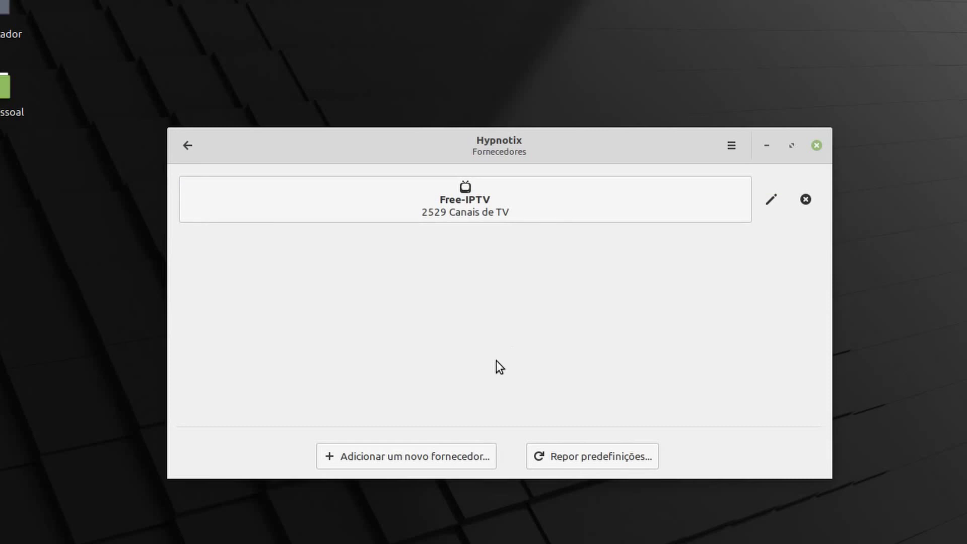
{"action": "left_click", "coordinate": [186, 145]}
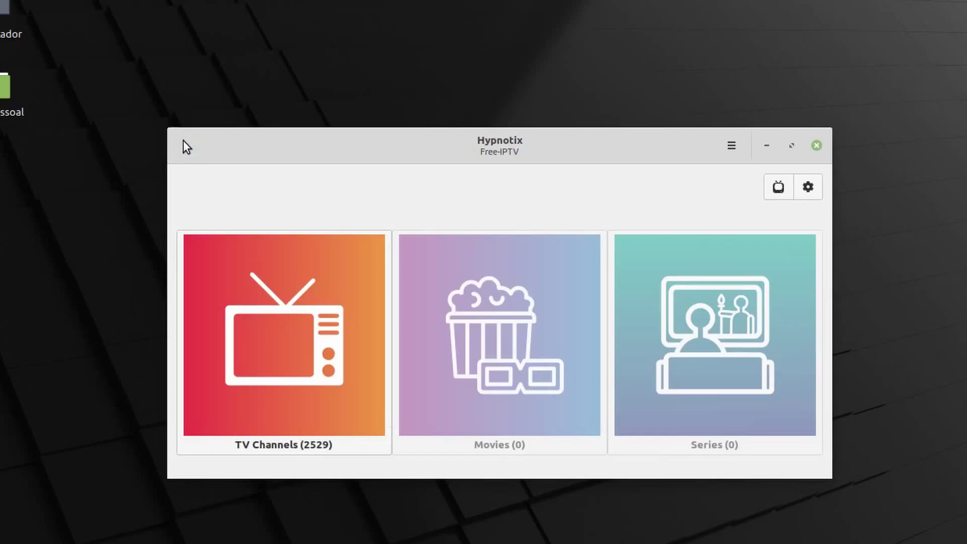
{"action": "left_click", "coordinate": [818, 146]}
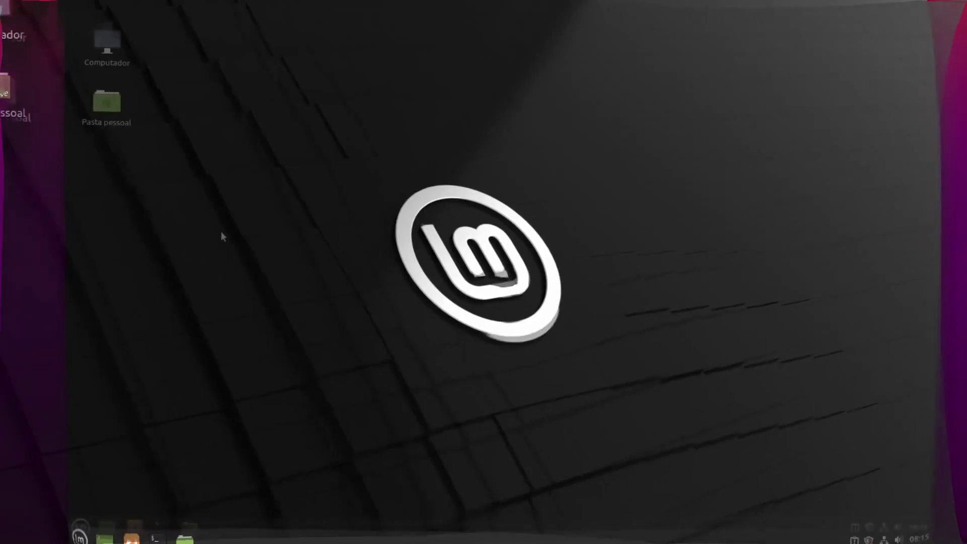
Step: Open the home folder from the desktop and pin the Vídeos folder so it is listed first
{"action": "double_click", "coordinate": [110, 104]}
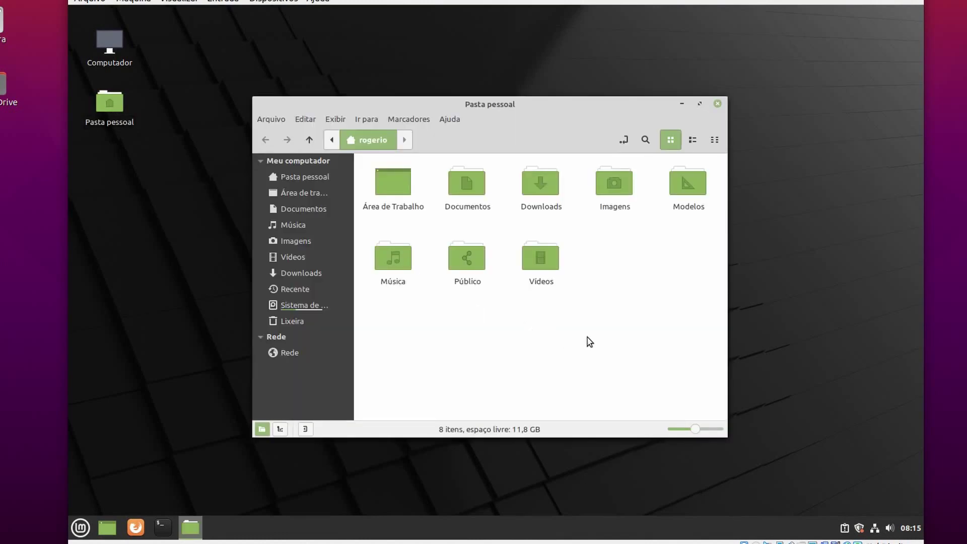
{"action": "left_click", "coordinate": [542, 257]}
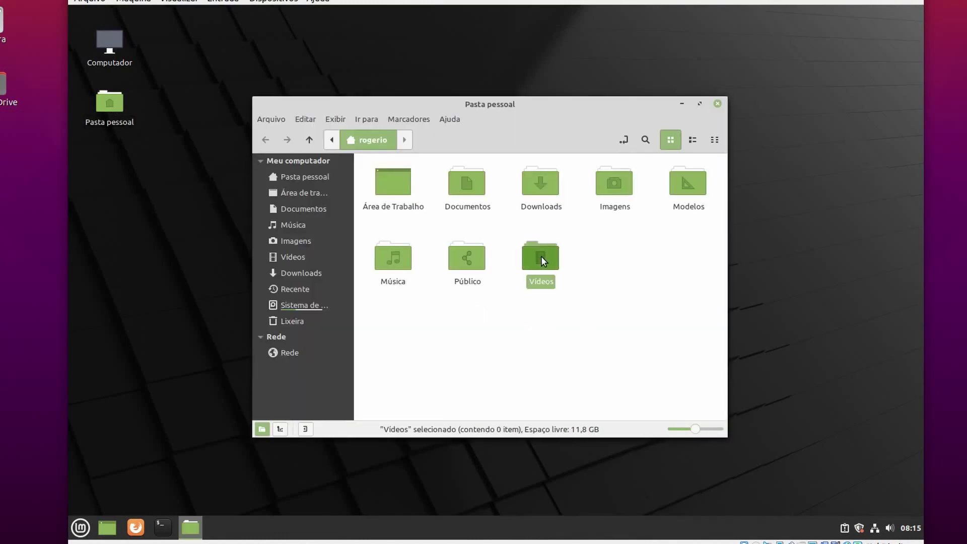
{"action": "right_click", "coordinate": [541, 256]}
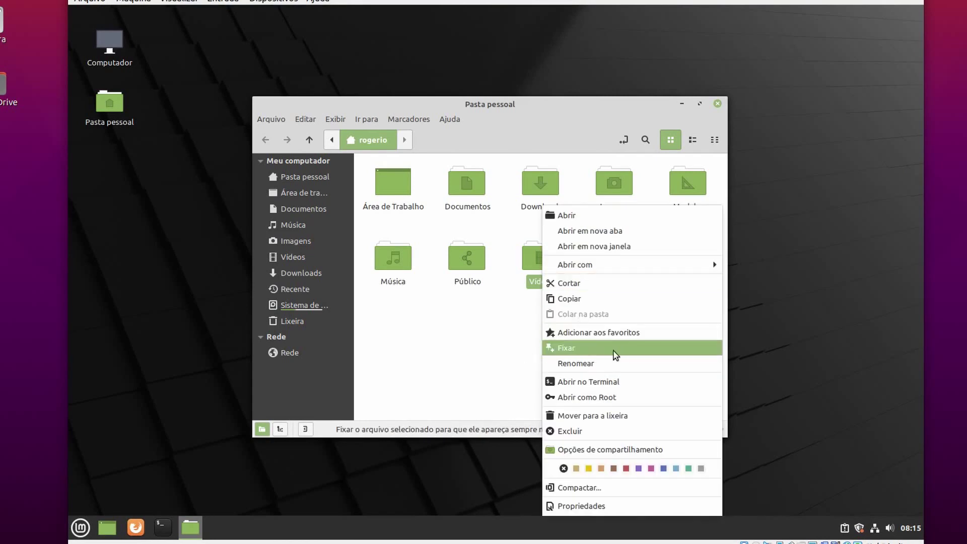
{"action": "left_click", "coordinate": [587, 351]}
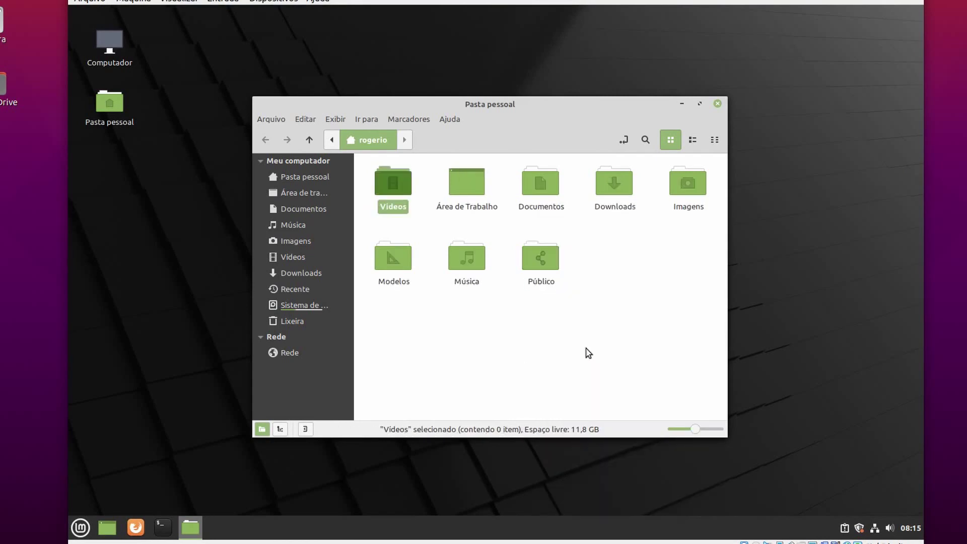
{"action": "left_click", "coordinate": [396, 347]}
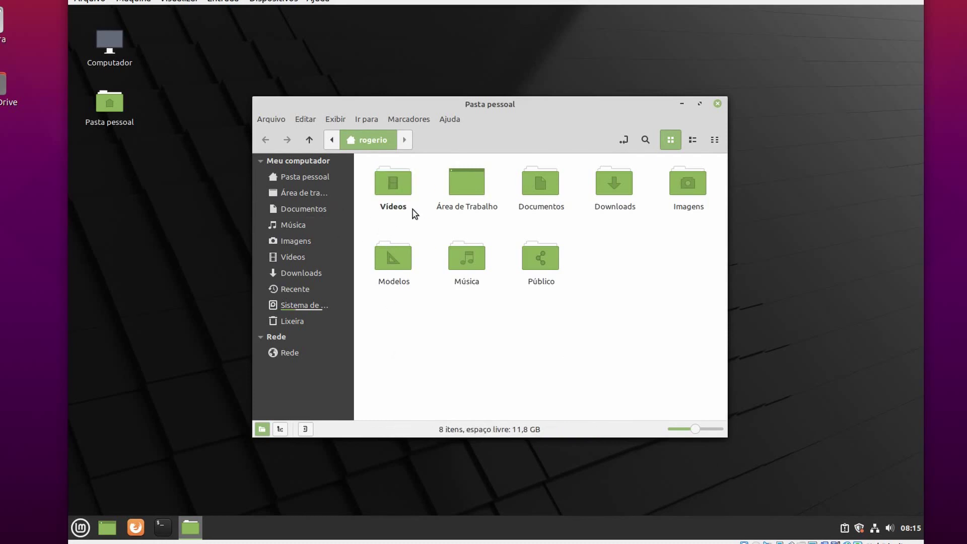
Step: Unpin the Vídeos folder in the home folder
{"action": "left_click", "coordinate": [396, 190]}
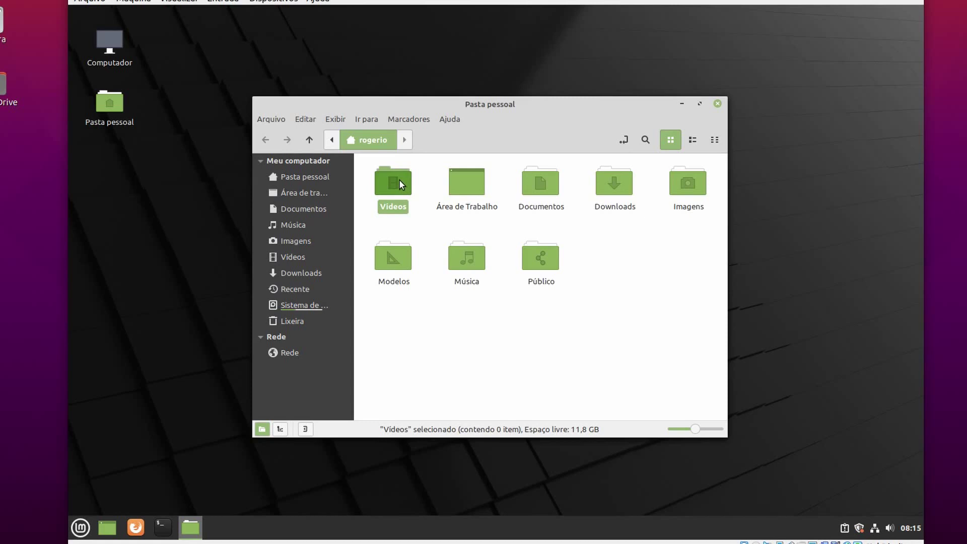
{"action": "right_click", "coordinate": [400, 180]}
{"action": "left_click", "coordinate": [455, 324]}
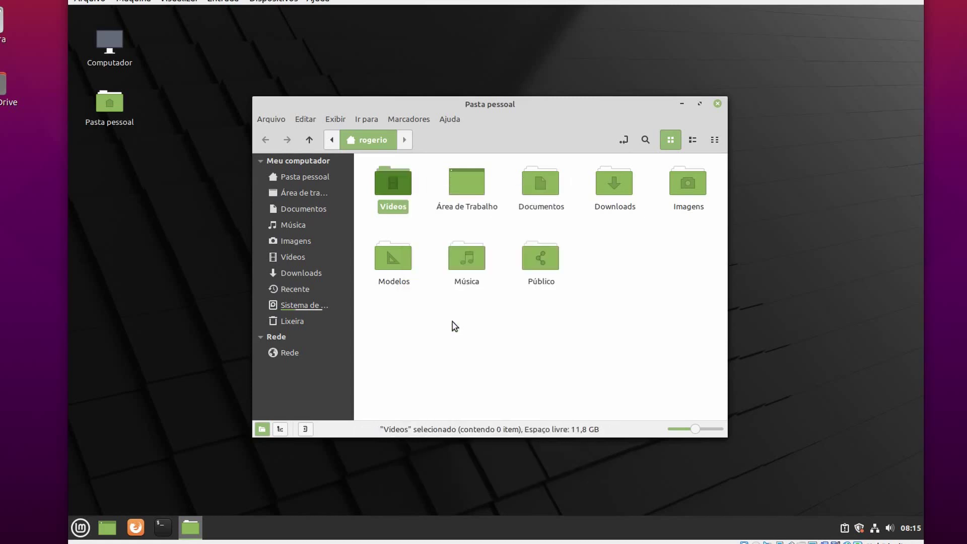
Step: Add the Vídeos and Público folders to the favorites
{"action": "left_click", "coordinate": [542, 262]}
{"action": "right_click", "coordinate": [535, 262]}
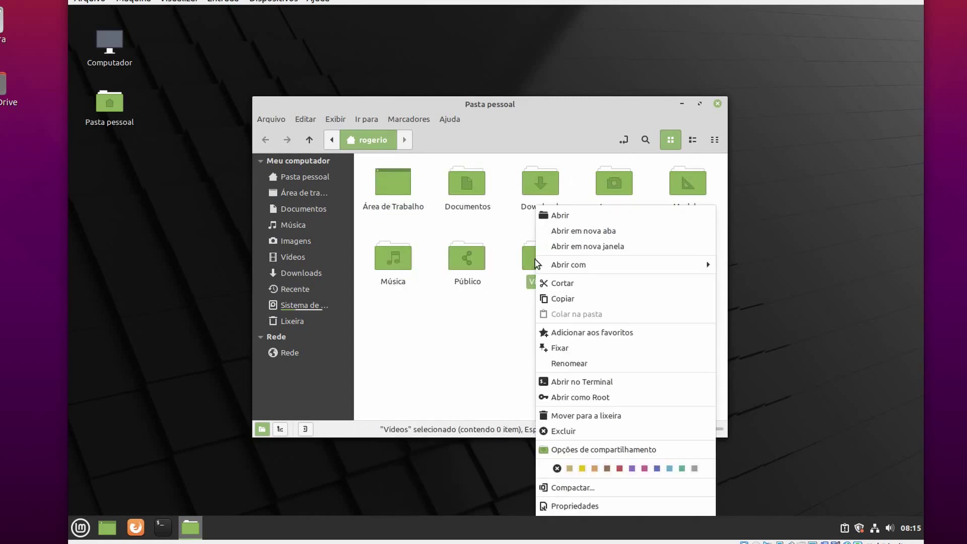
{"action": "left_click", "coordinate": [586, 337]}
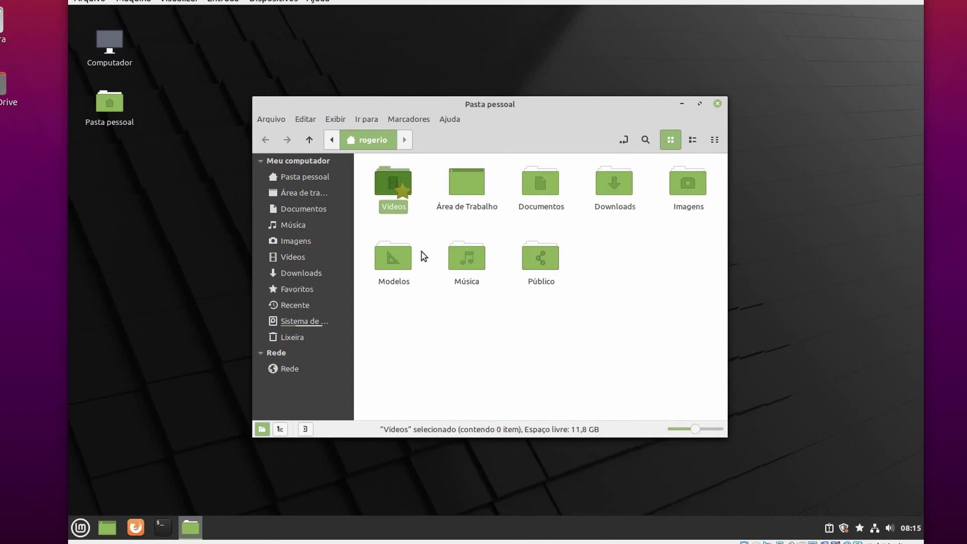
{"action": "left_click", "coordinate": [538, 259]}
{"action": "right_click", "coordinate": [537, 264]}
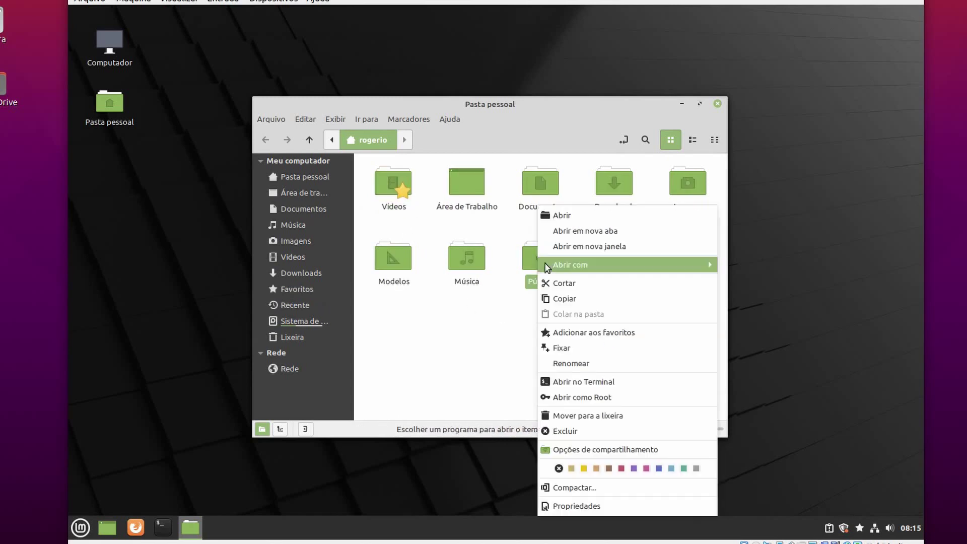
{"action": "left_click", "coordinate": [557, 332]}
{"action": "left_click", "coordinate": [518, 343]}
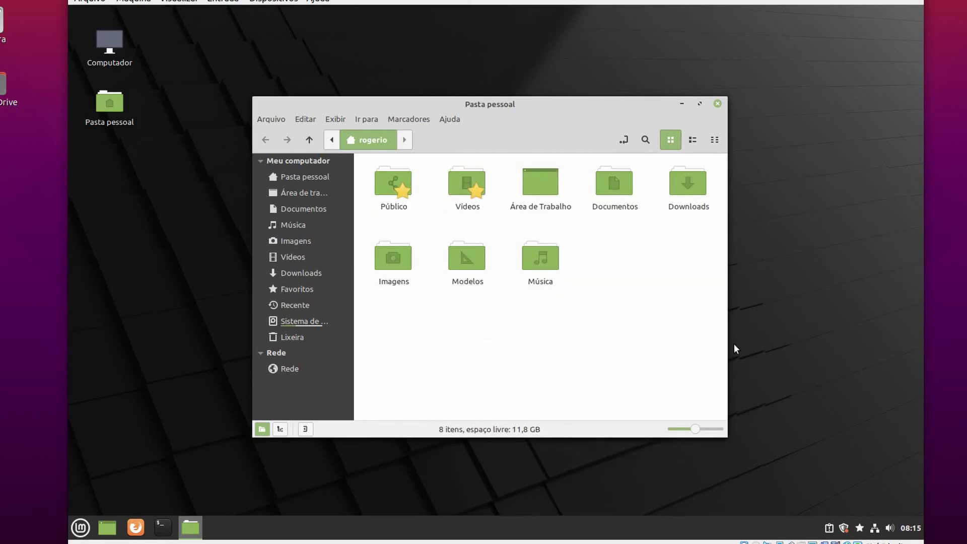
Step: View the desktop's list of favorites, and look inside the Público folder before returning to the home folder
{"action": "left_click", "coordinate": [859, 529]}
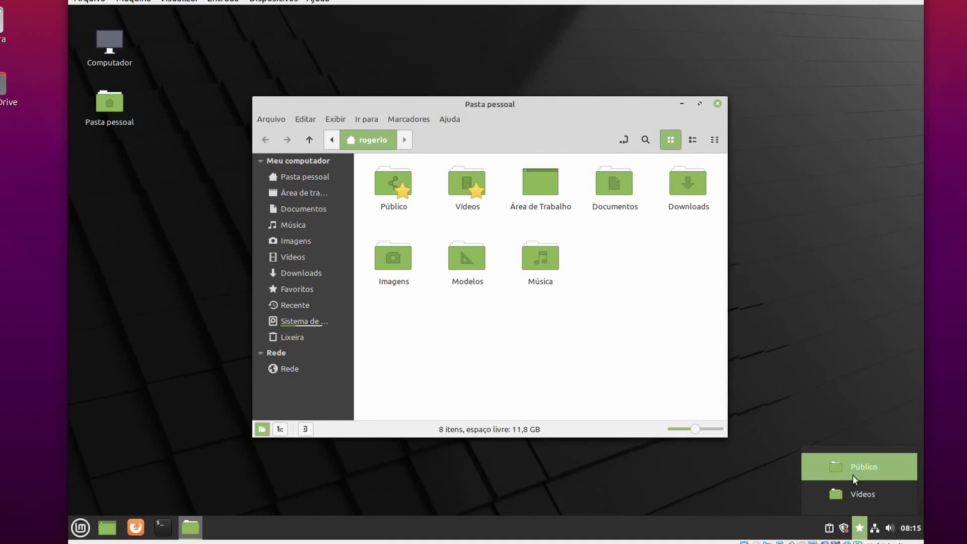
{"action": "left_click", "coordinate": [430, 224]}
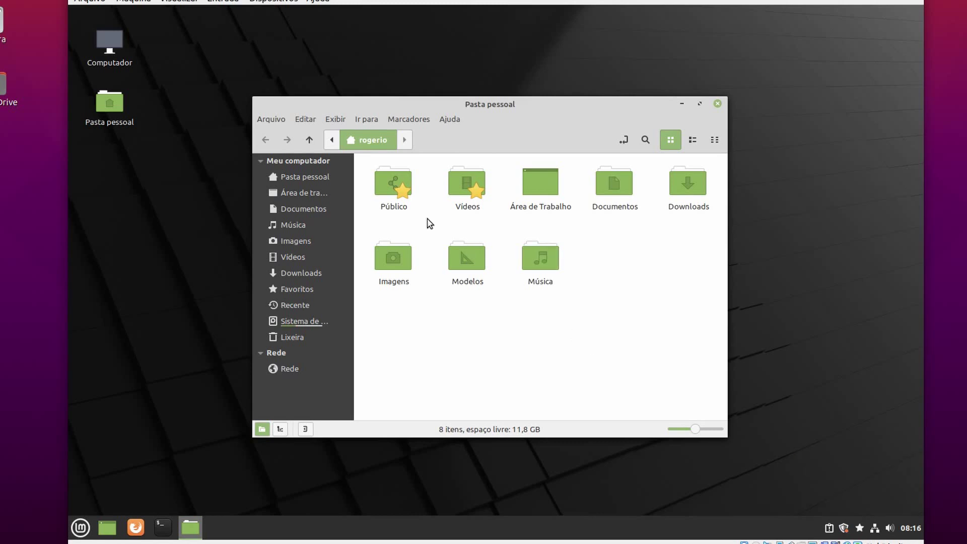
{"action": "double_click", "coordinate": [404, 182]}
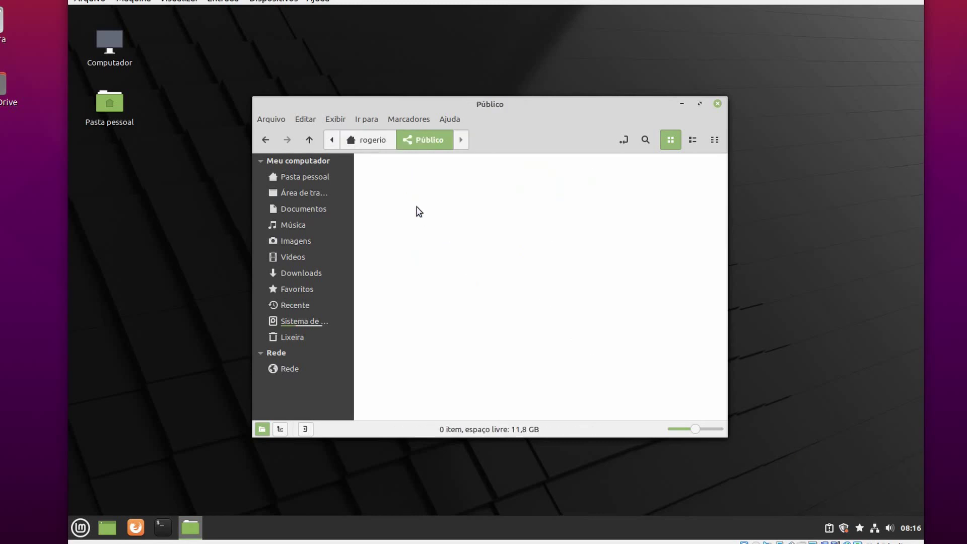
{"action": "left_click", "coordinate": [266, 140]}
Step: Create an empty document named "teste" in the Documentos folder
{"action": "double_click", "coordinate": [618, 195]}
{"action": "right_click", "coordinate": [459, 243]}
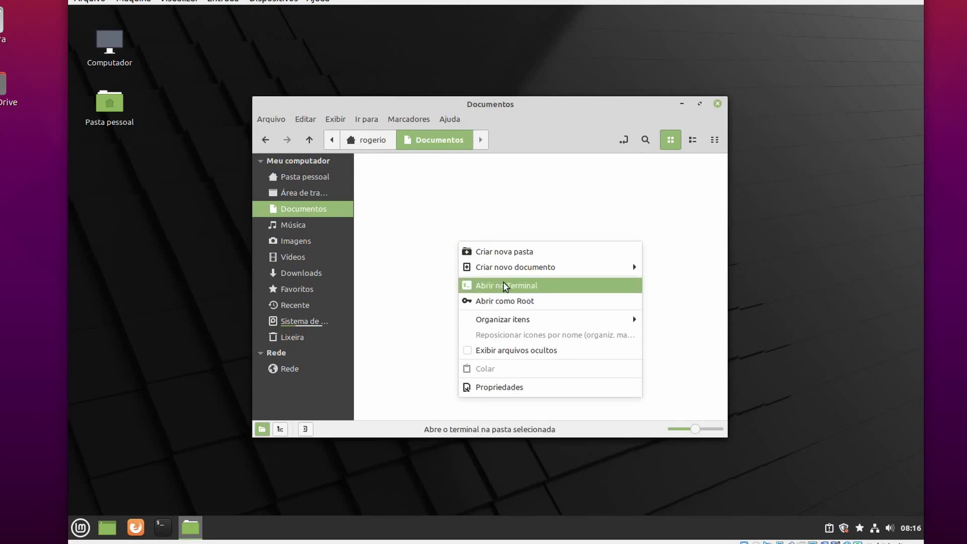
{"action": "mouse_move", "coordinate": [529, 268]}
{"action": "left_click", "coordinate": [660, 283]}
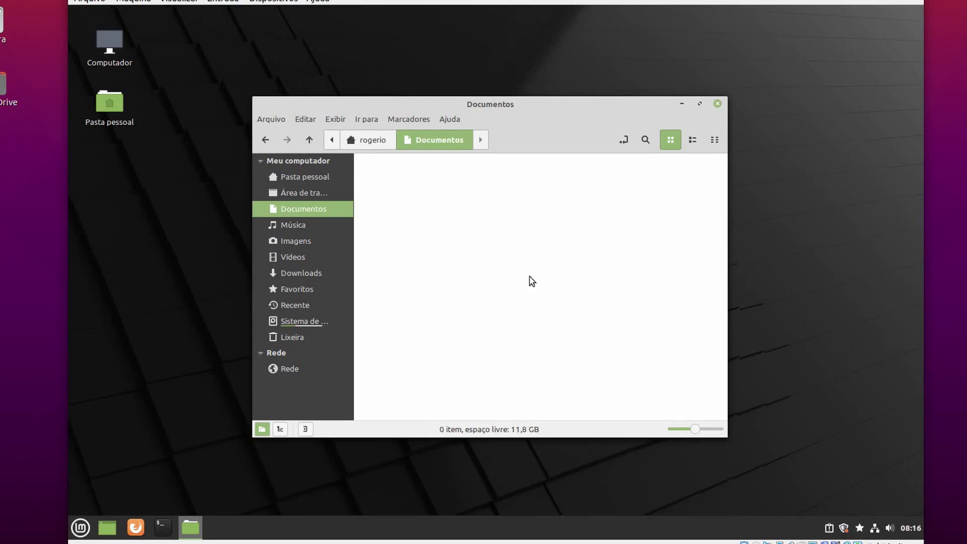
{"action": "type", "text": "teste"}
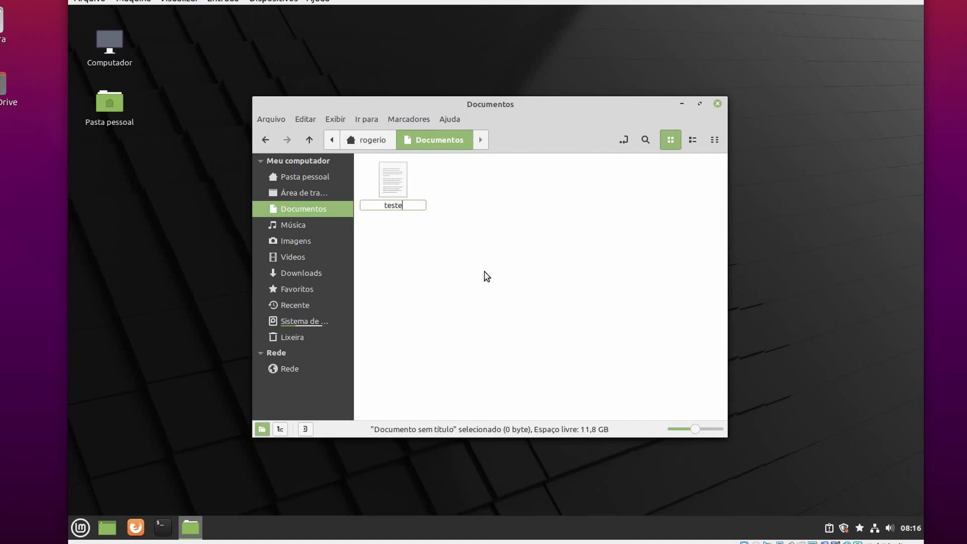
{"action": "key", "text": "Escape"}
Step: Enter the text "feffefefeef" in the teste document, save it and close the text editor
{"action": "double_click", "coordinate": [398, 187]}
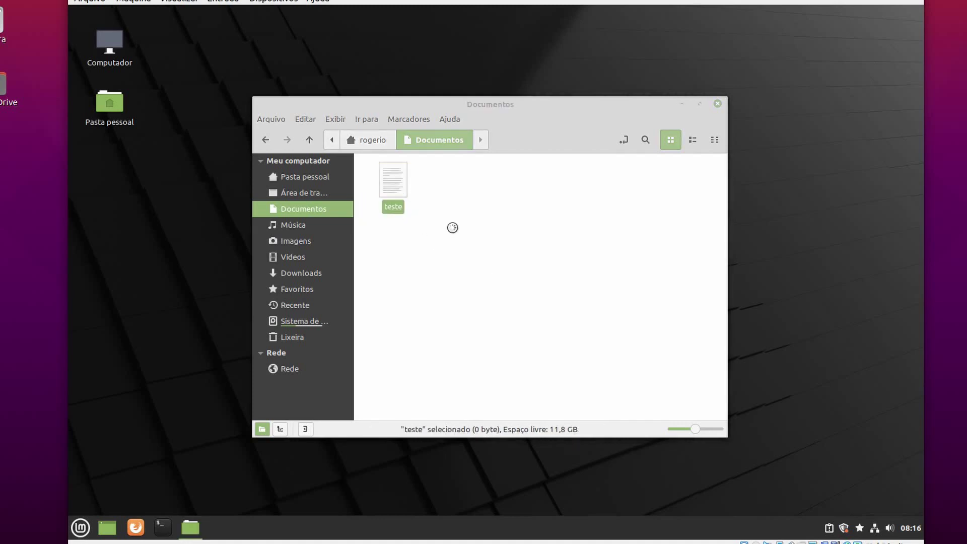
{"action": "type", "text": "feffefefeef"}
{"action": "left_click", "coordinate": [354, 154]}
{"action": "left_click", "coordinate": [673, 120]}
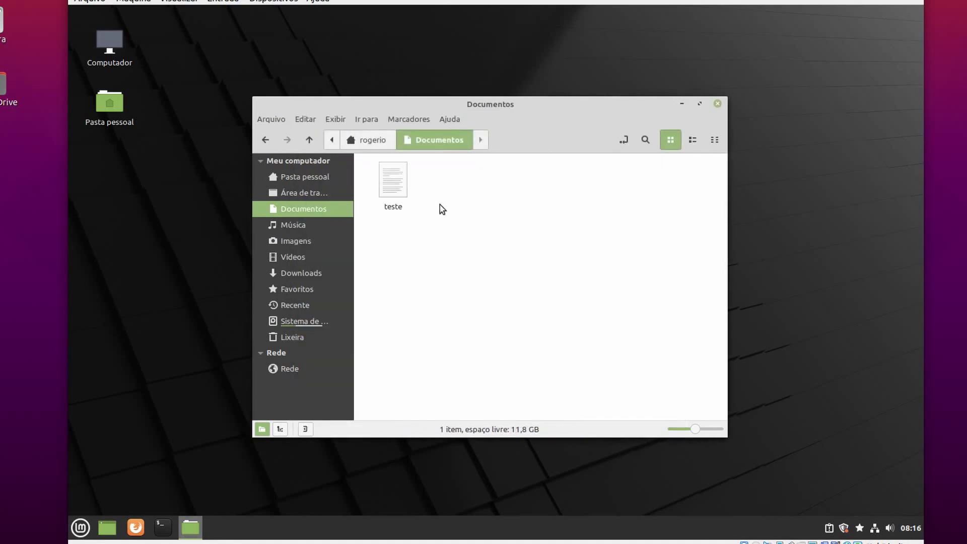
Step: Add the teste document to the favorites
{"action": "left_click", "coordinate": [395, 189]}
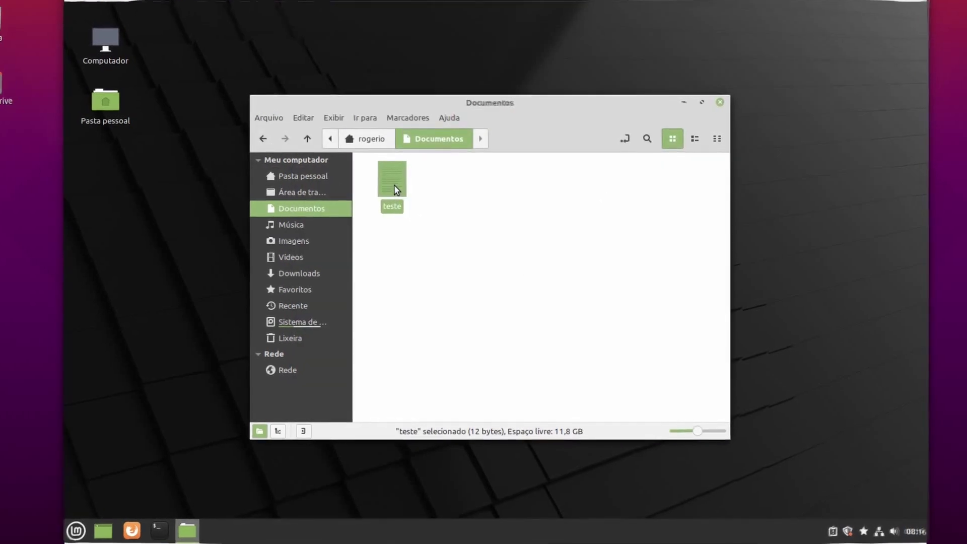
{"action": "right_click", "coordinate": [396, 188]}
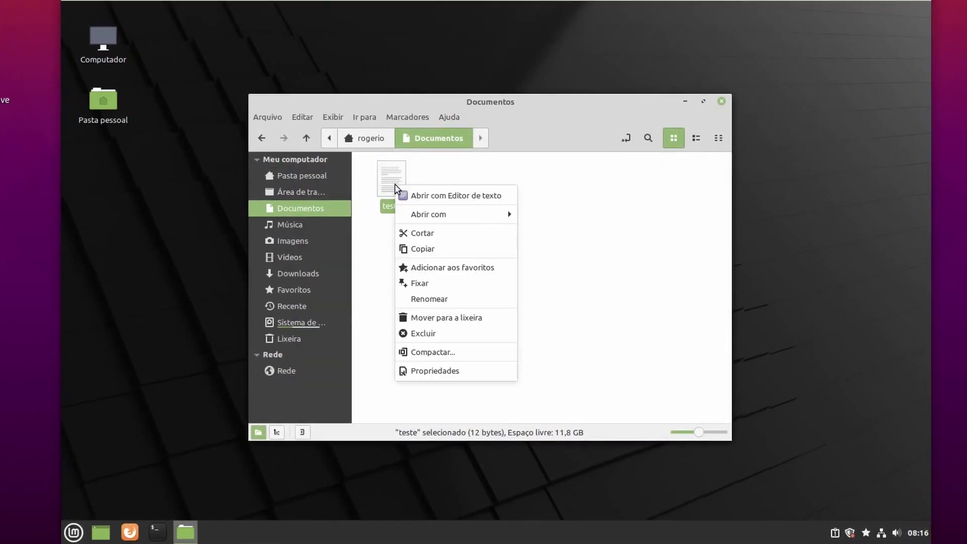
{"action": "left_click", "coordinate": [451, 269]}
{"action": "left_click", "coordinate": [539, 284]}
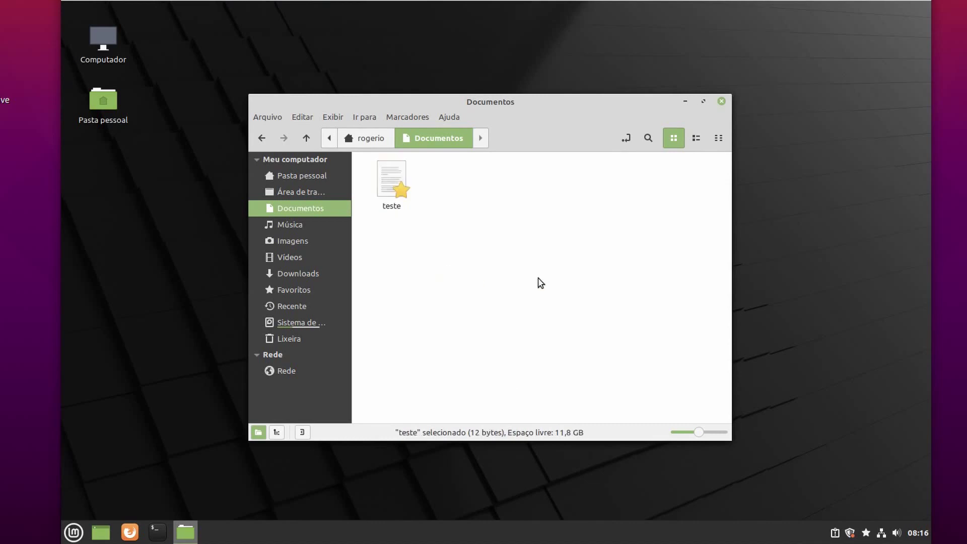
Step: Open the teste document from the desktop's favorites list, and close it after viewing its text
{"action": "left_click", "coordinate": [868, 534]}
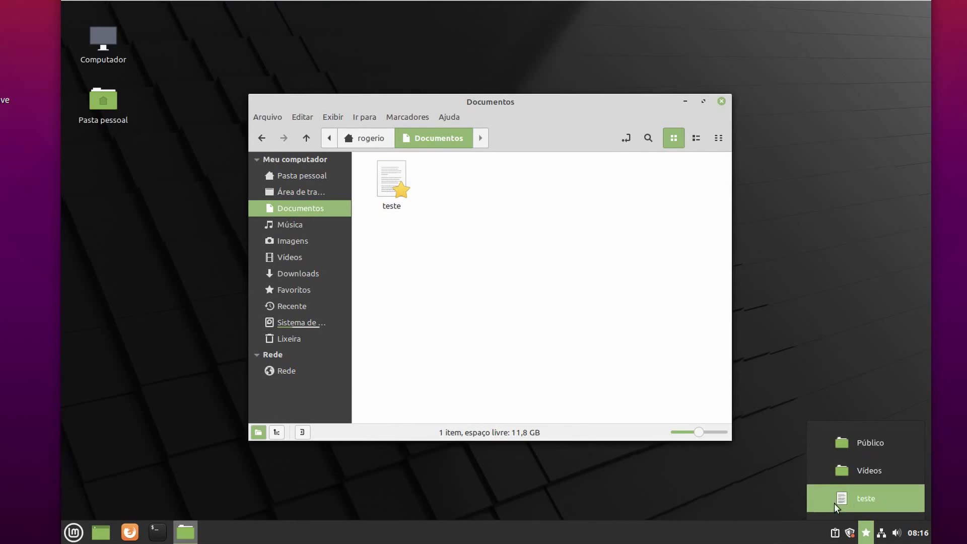
{"action": "left_click", "coordinate": [858, 505]}
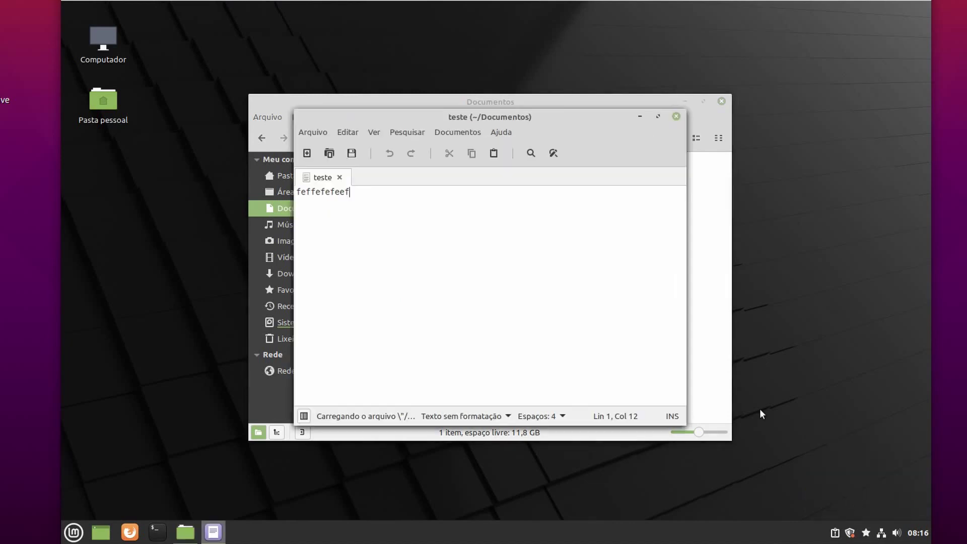
{"action": "left_click", "coordinate": [677, 116]}
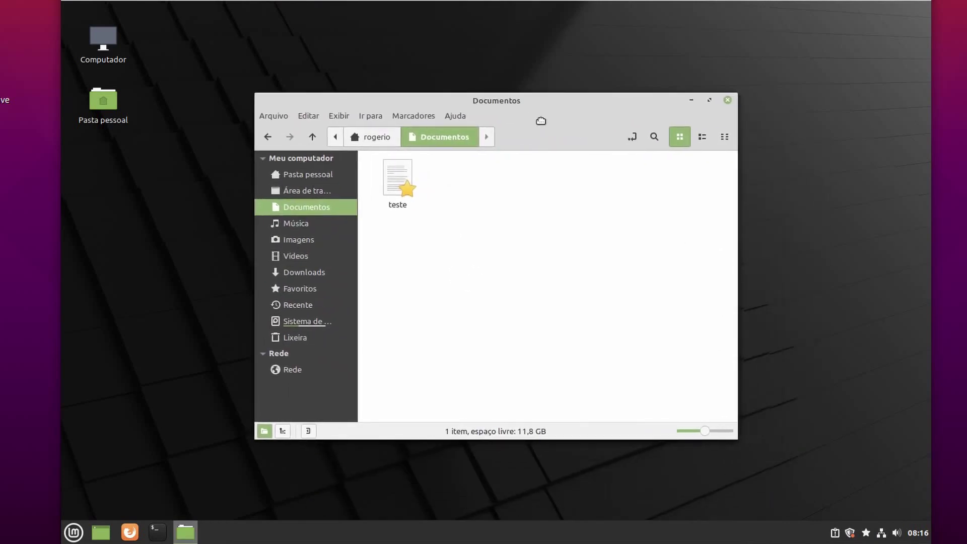
Step: Remove the teste document from the favorites, and check the desktop's favorites list
{"action": "left_click", "coordinate": [392, 184]}
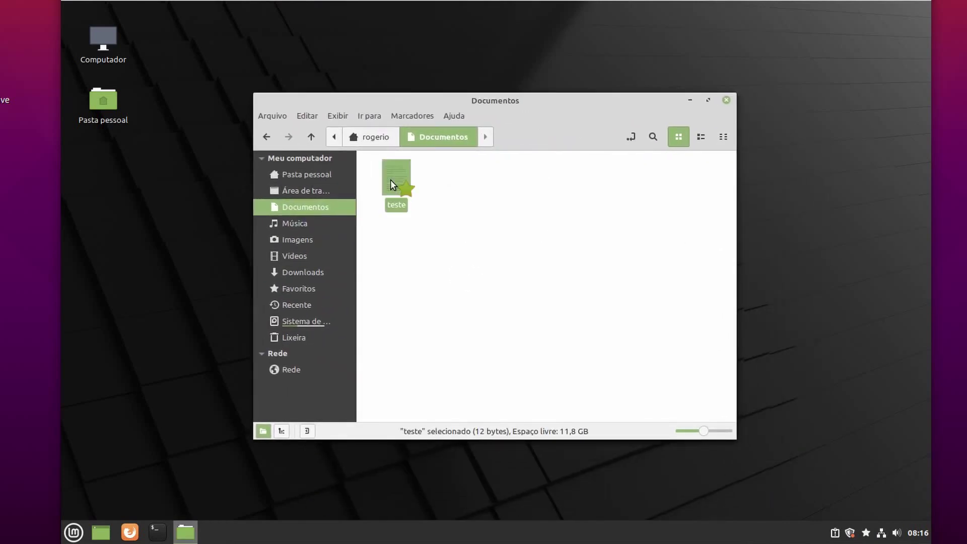
{"action": "right_click", "coordinate": [394, 181]}
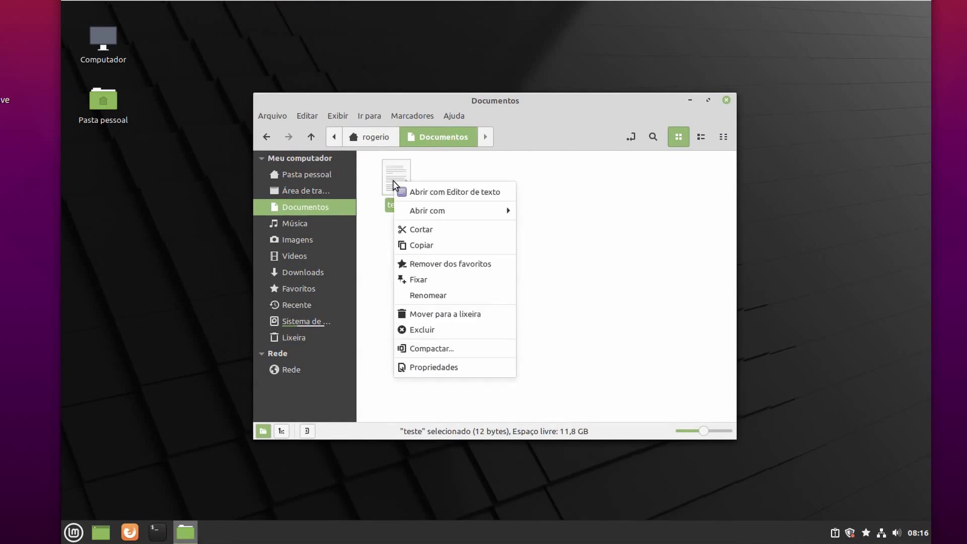
{"action": "left_click", "coordinate": [434, 264]}
{"action": "left_click", "coordinate": [867, 534]}
{"action": "left_click", "coordinate": [435, 284]}
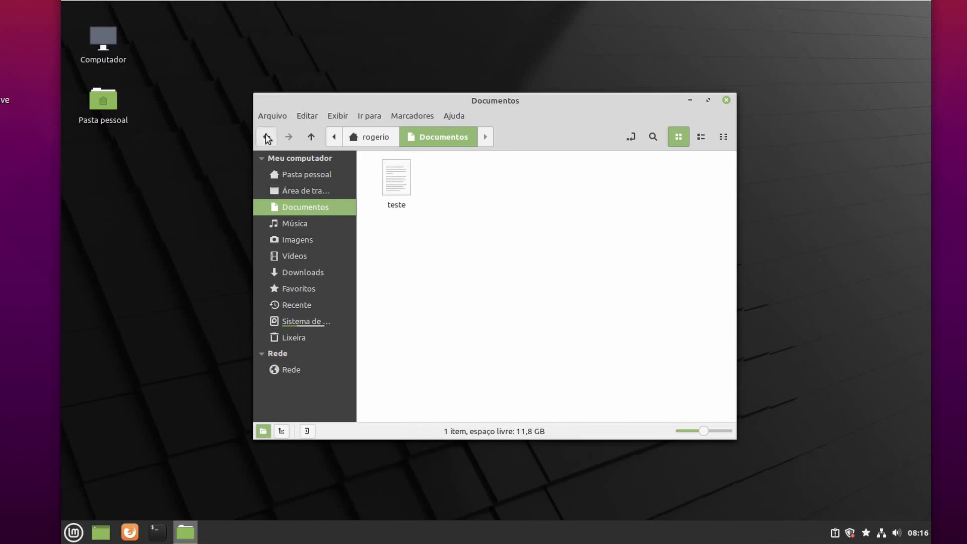
Step: Leave the file manager and look through the installed applications by category, including Gráficos, Internet, Multimídia and Administração
{"action": "left_click", "coordinate": [266, 137]}
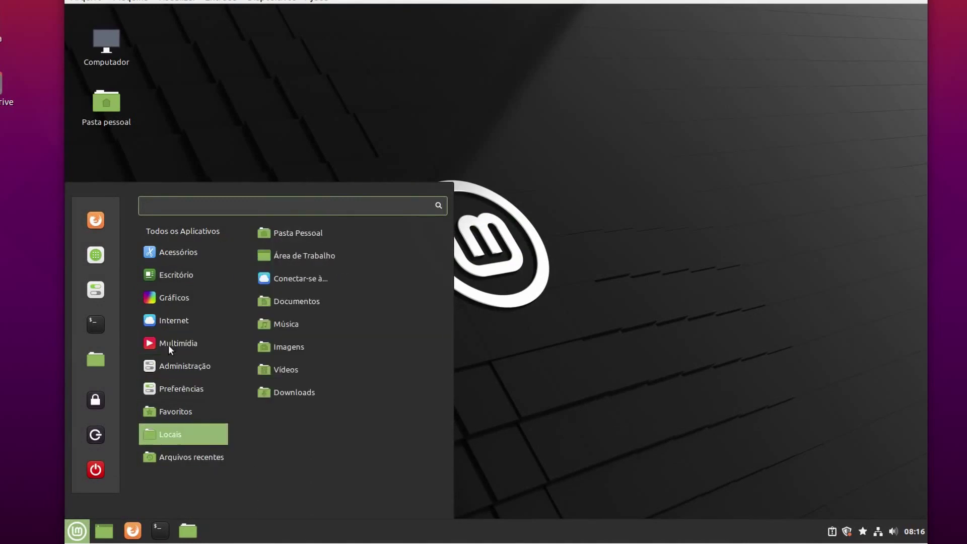
{"action": "mouse_move", "coordinate": [178, 258]}
{"action": "mouse_move", "coordinate": [170, 292]}
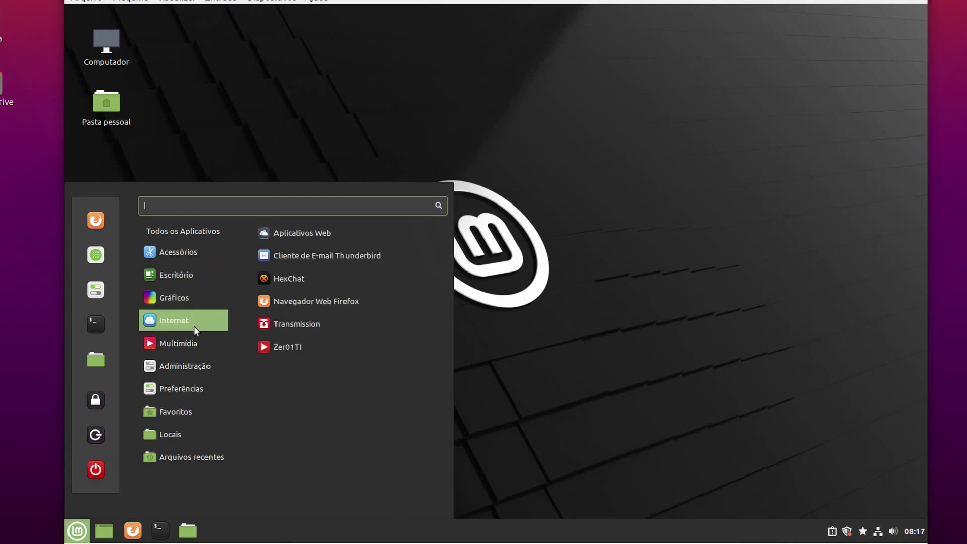
{"action": "mouse_move", "coordinate": [187, 343]}
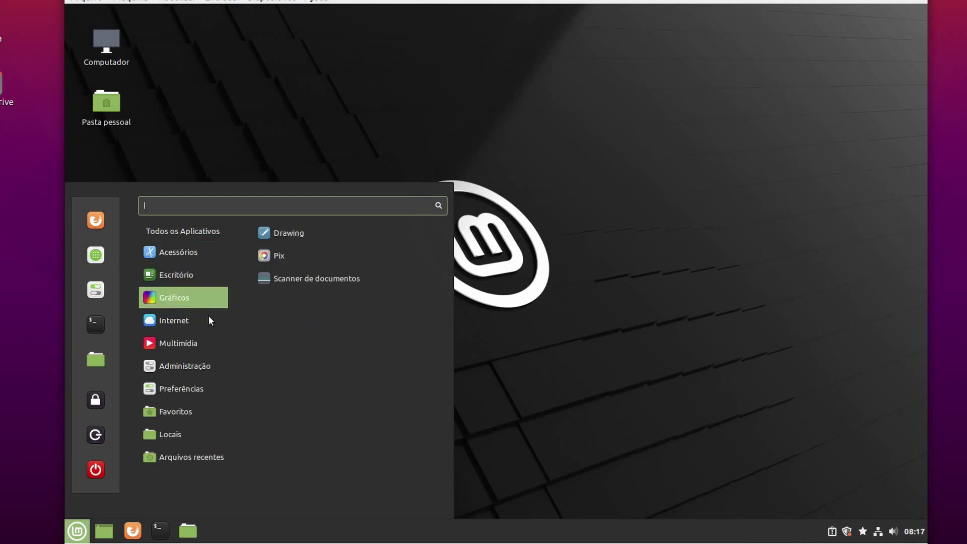
{"action": "mouse_move", "coordinate": [209, 342]}
{"action": "mouse_move", "coordinate": [217, 369]}
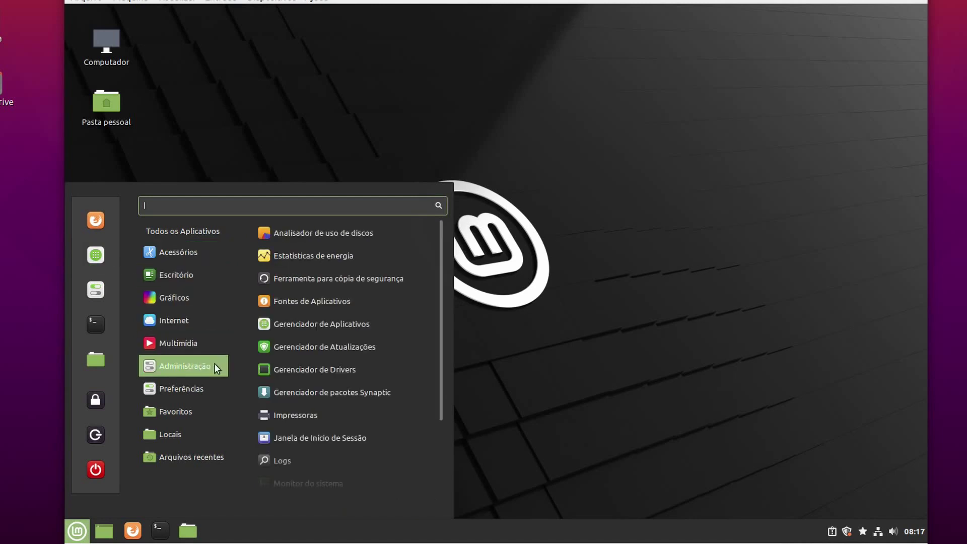